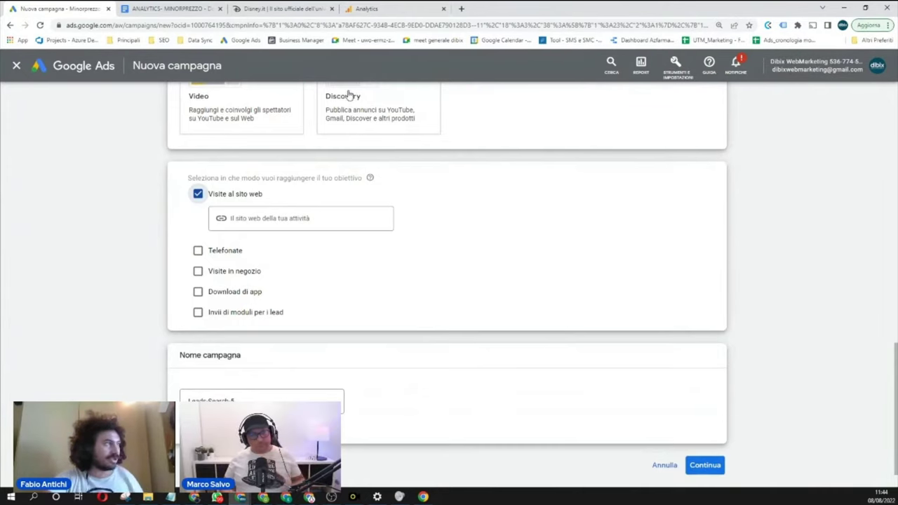
click(274, 10)
click(272, 24)
key(ctrl+c)
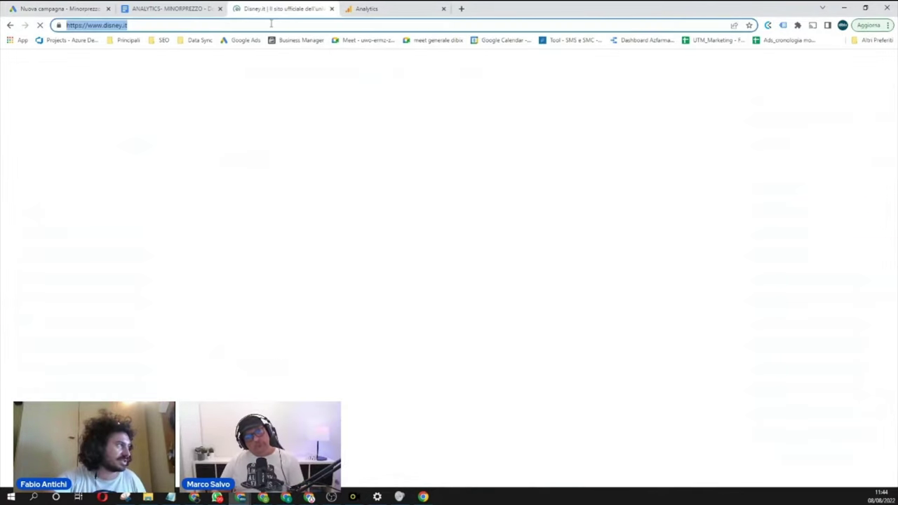
right_click(272, 24)
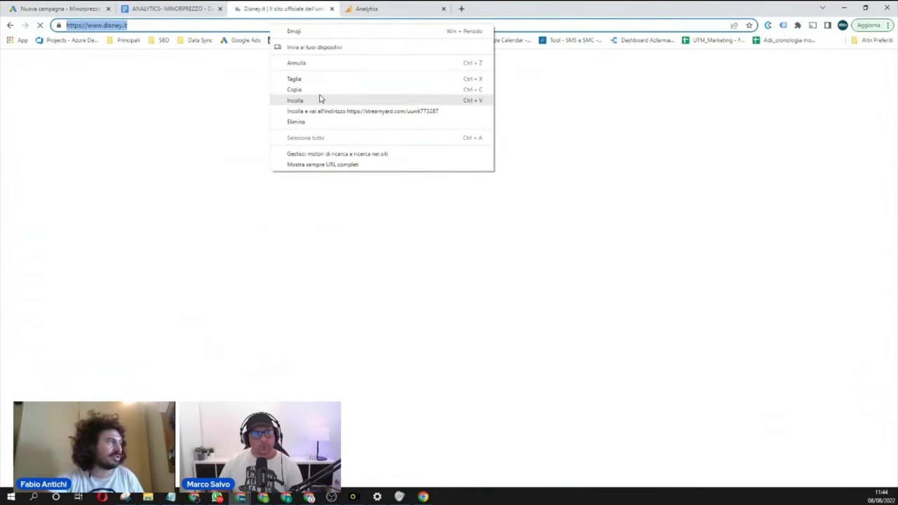
click(294, 89)
click(81, 9)
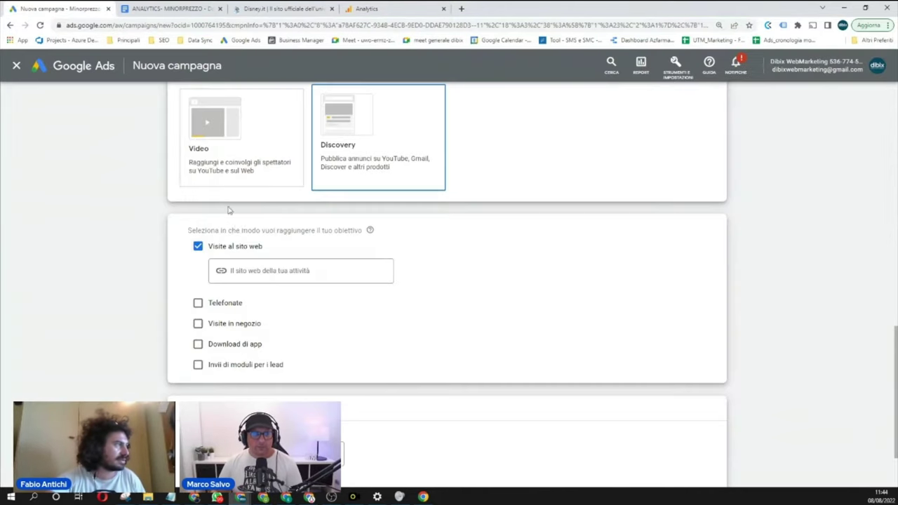
click(257, 270)
right_click(260, 269)
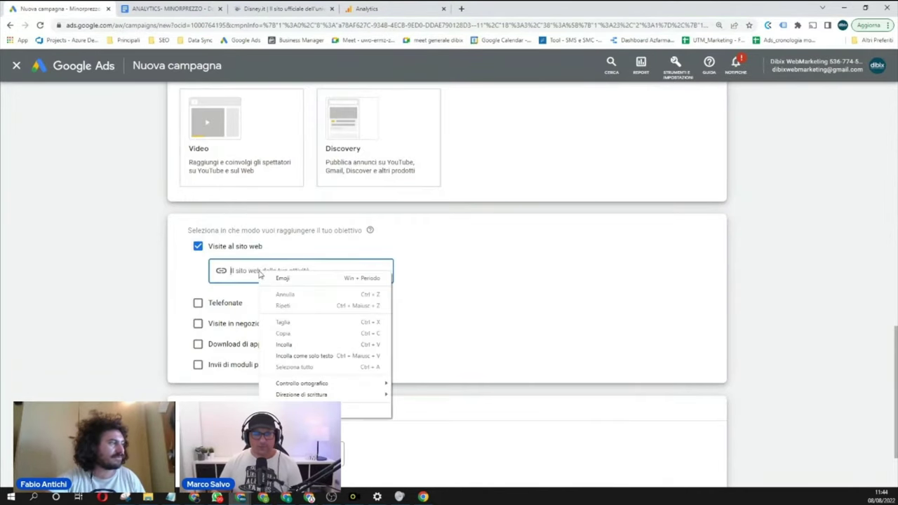
click(290, 345)
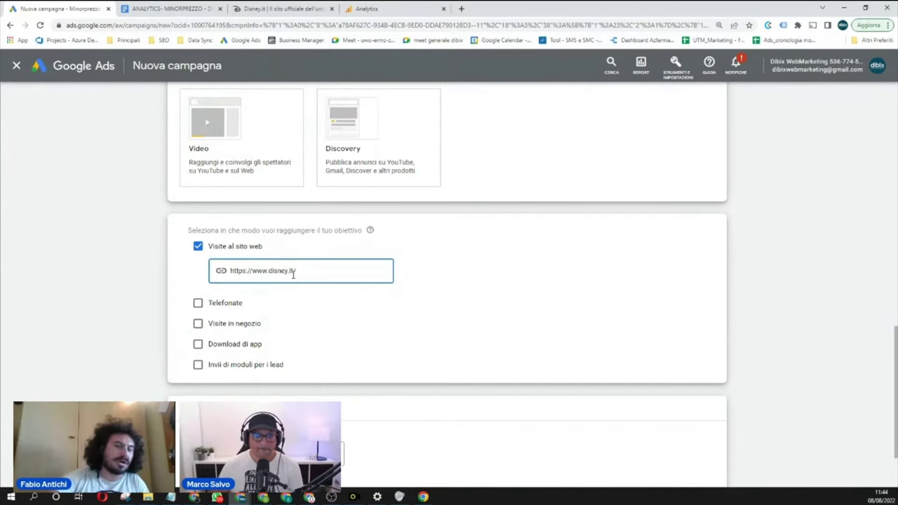
text(/)
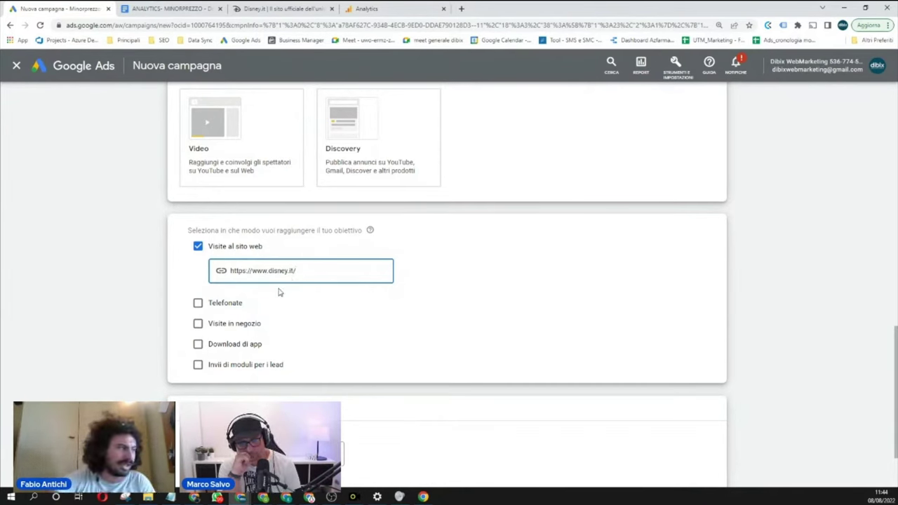
click(233, 305)
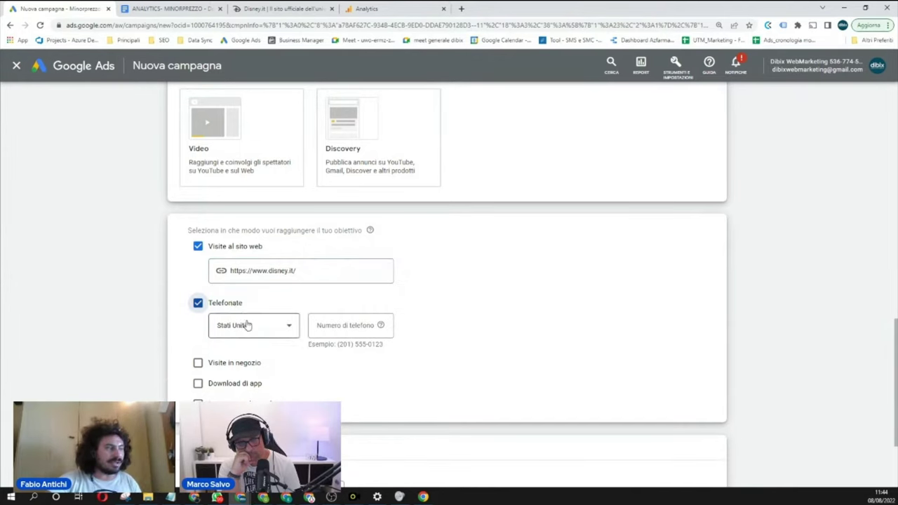
click(252, 330)
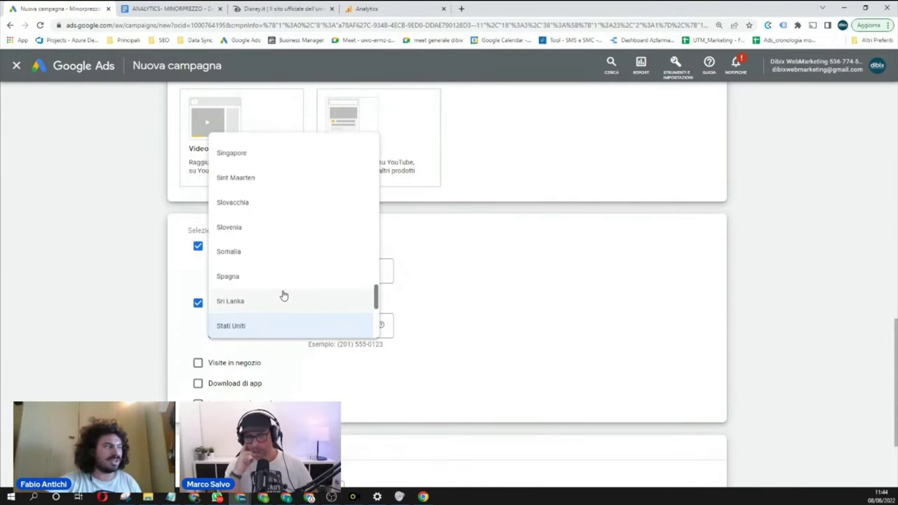
scroll(283, 295, up, 3)
click(198, 303)
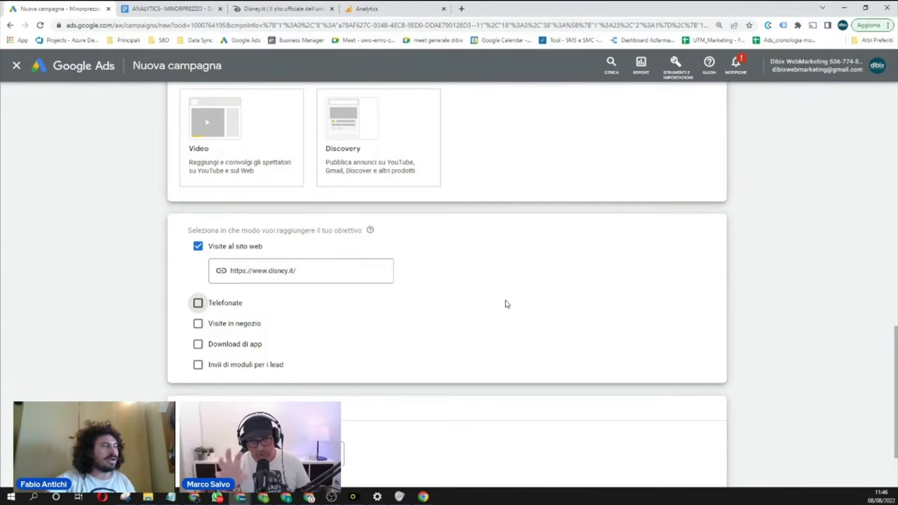
Proceed with a new campaign instead of a saved draft and set its average daily budget to 1 €.
scroll(390, 327, down, 2)
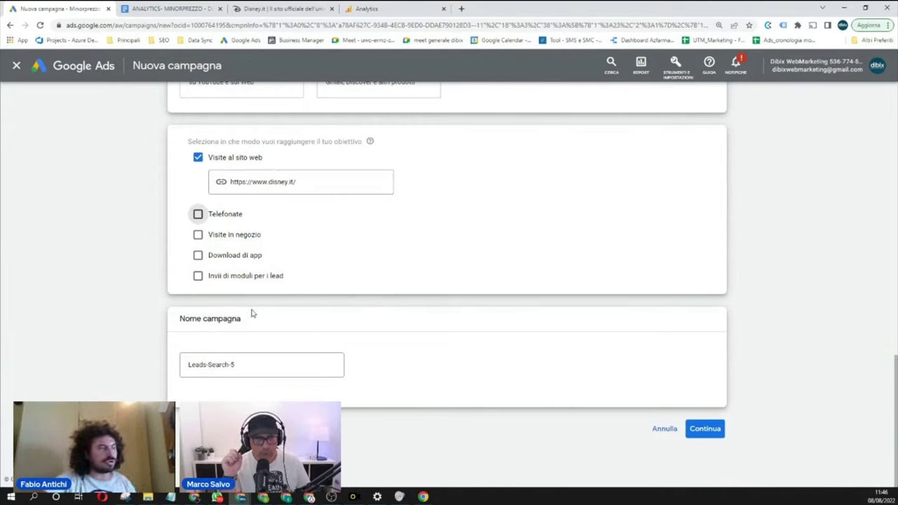
click(709, 429)
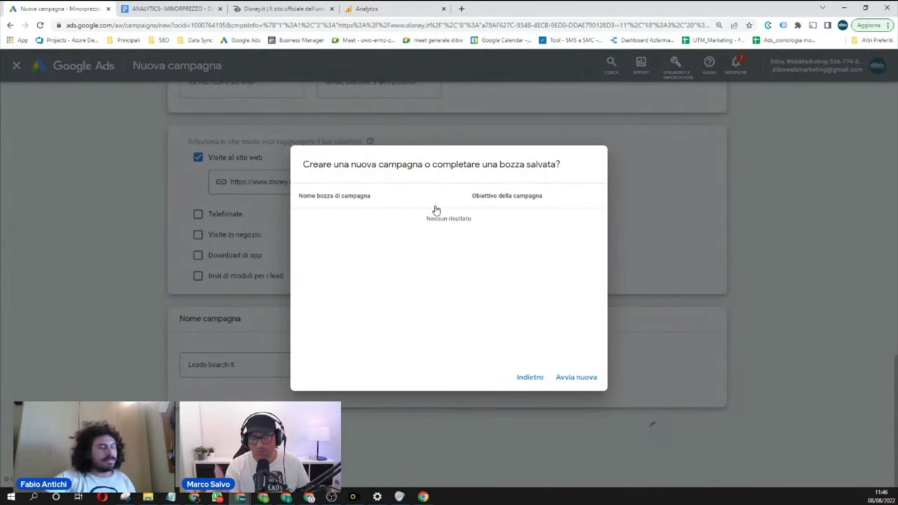
click(586, 382)
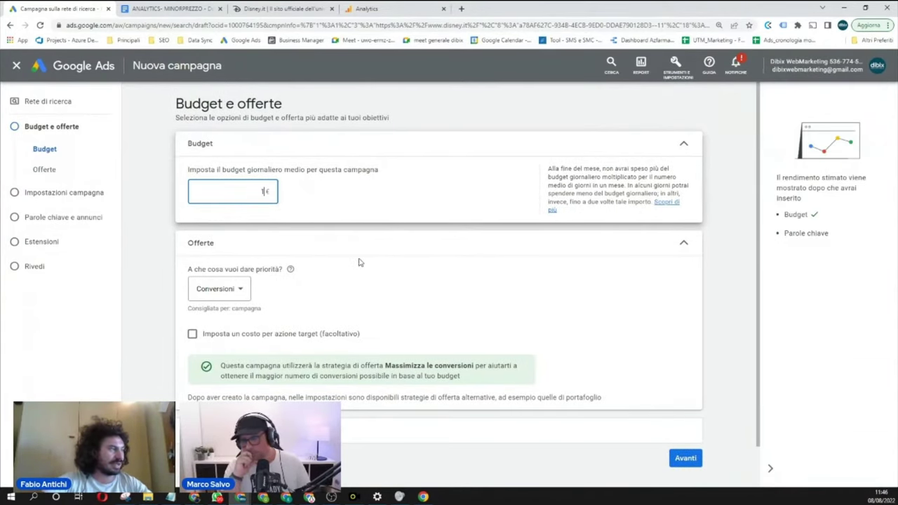
Set the bidding priority to Clic with a maximum CPC bid limit of 0,5 €.
scroll(243, 294, down, 1)
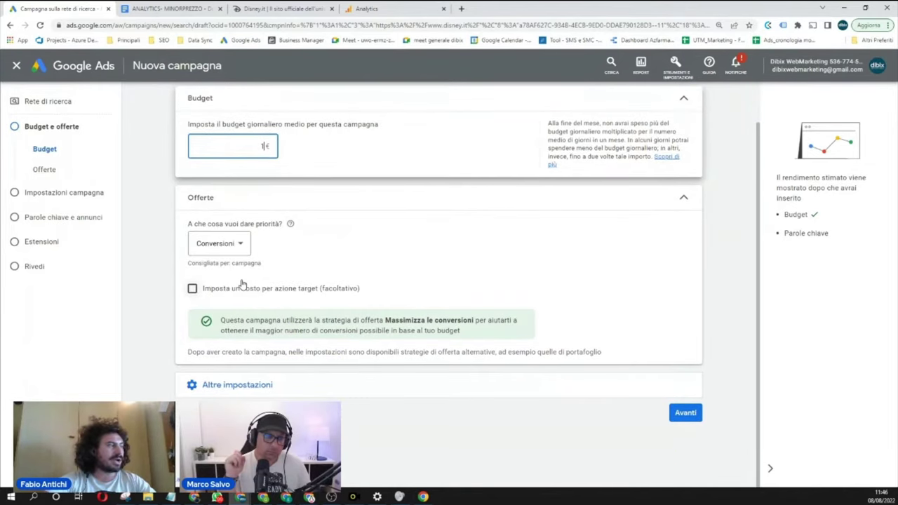
click(241, 245)
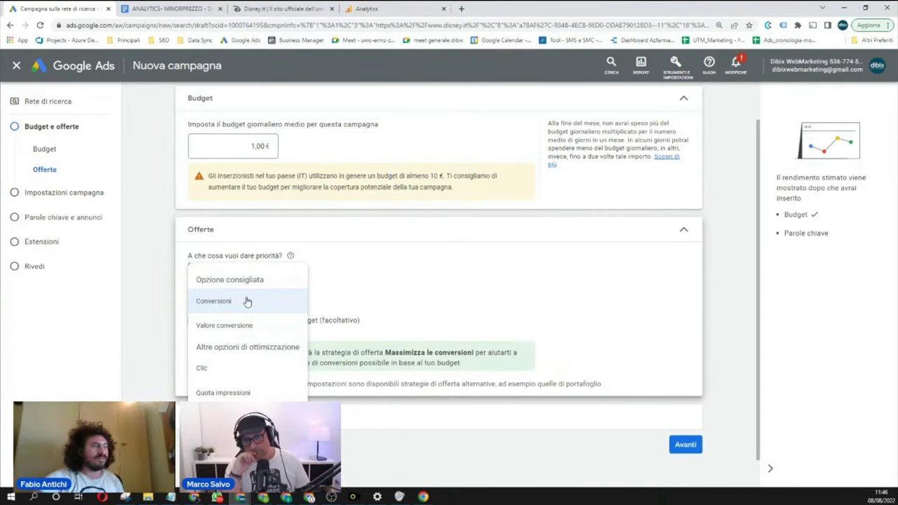
mouse_move(246, 301)
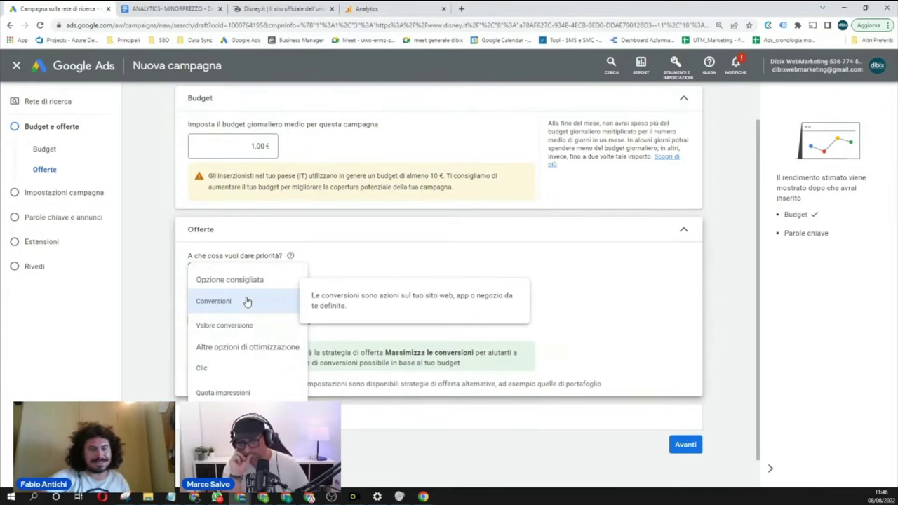
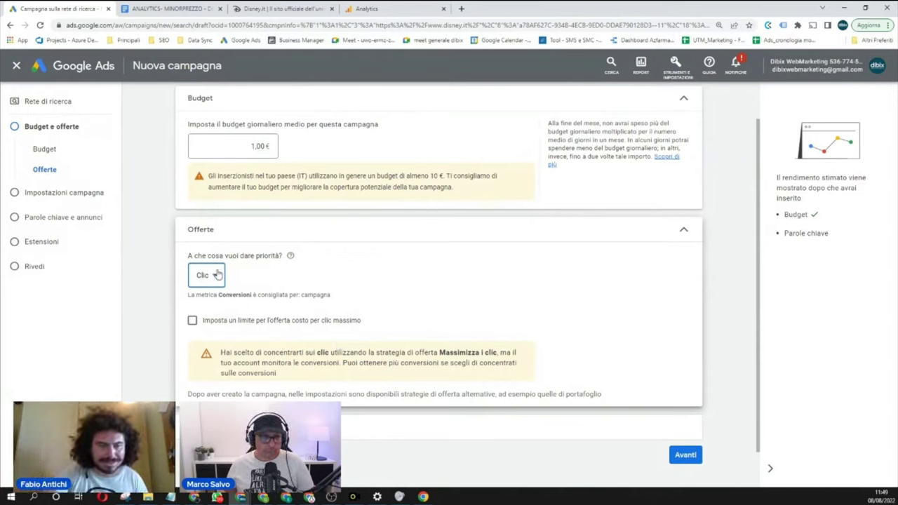
click(246, 322)
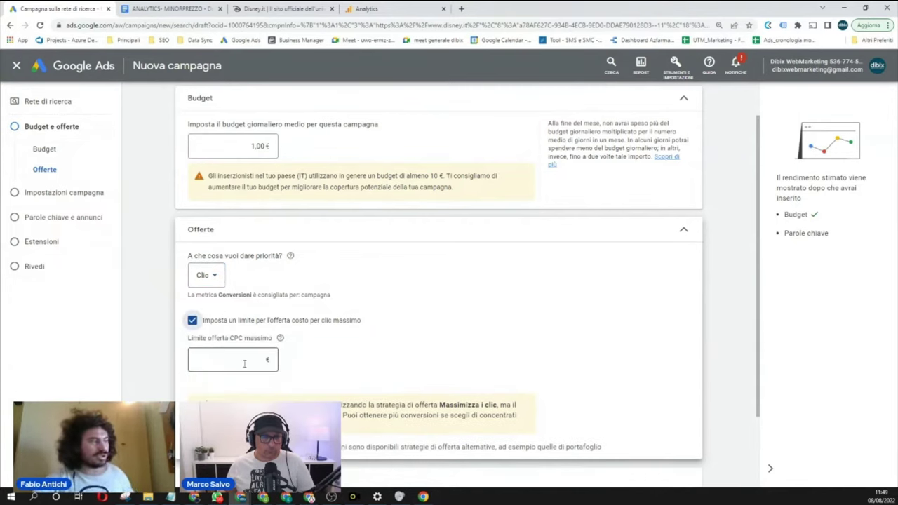
click(244, 363)
text(0,5)
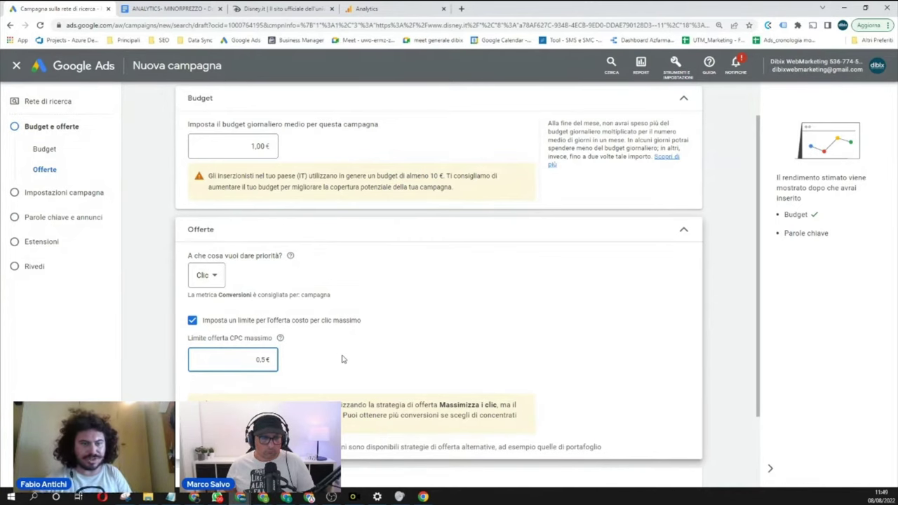
Switch the bidding priority to Quota impressioni and open the choices for where the ads appear.
scroll(354, 368, down, 2)
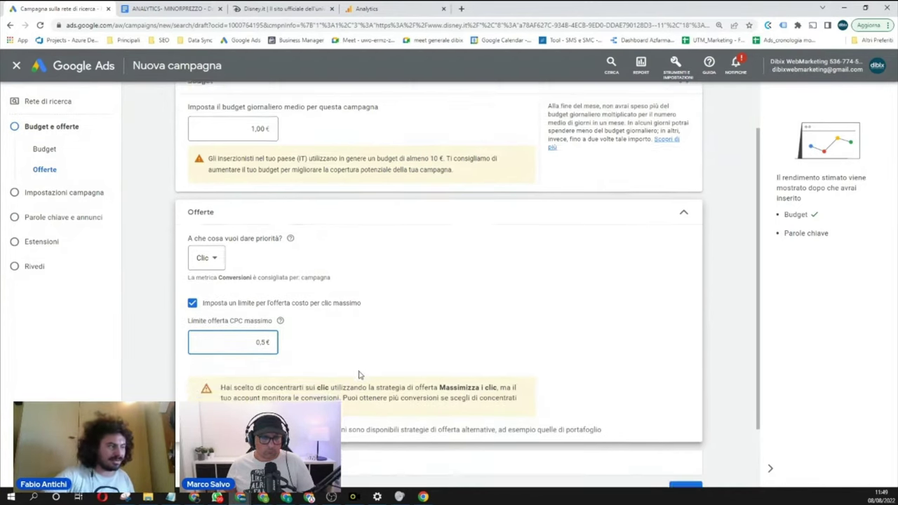
click(209, 180)
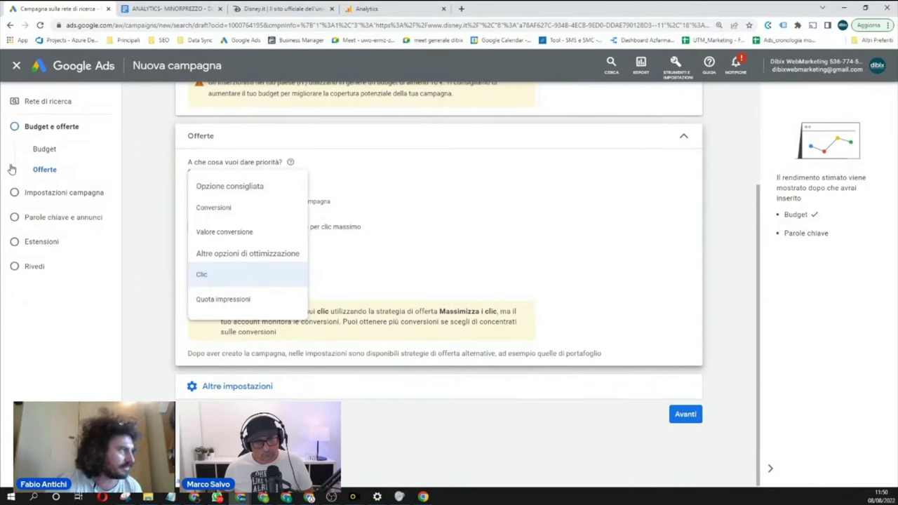
mouse_move(233, 303)
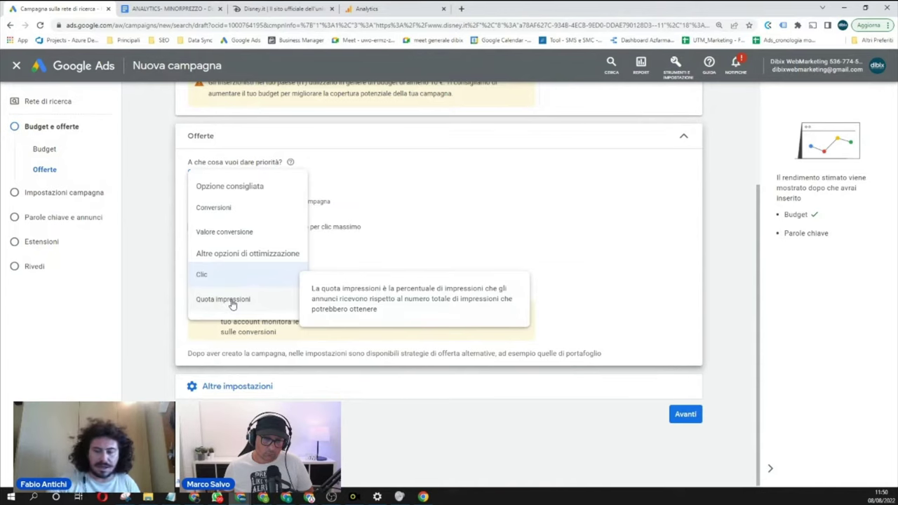
click(232, 300)
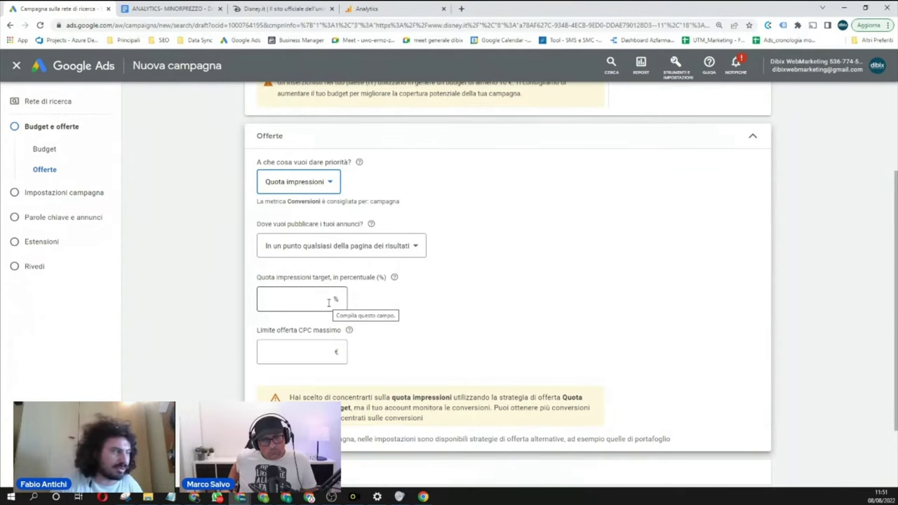
click(340, 254)
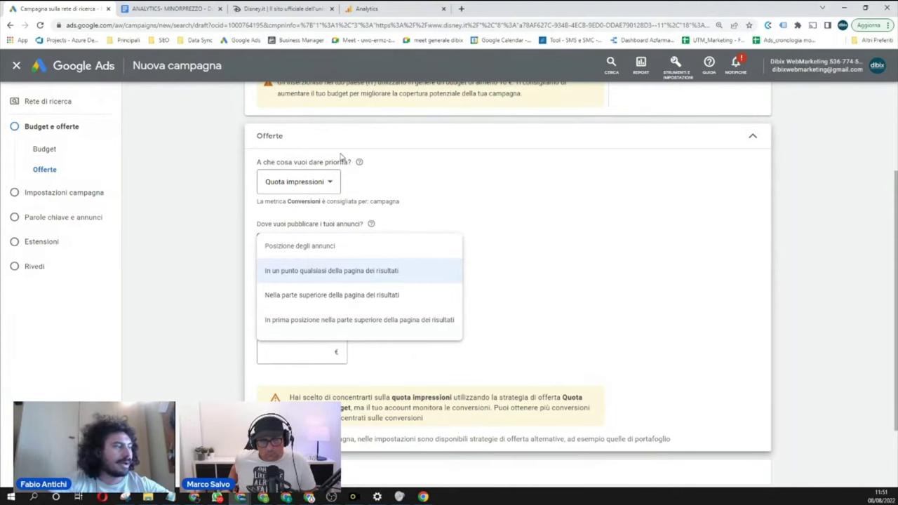
scroll(345, 204, down, 1)
Set the bidding priority to Valore conversione without a target ROAS, and continue to the campaign settings.
click(321, 138)
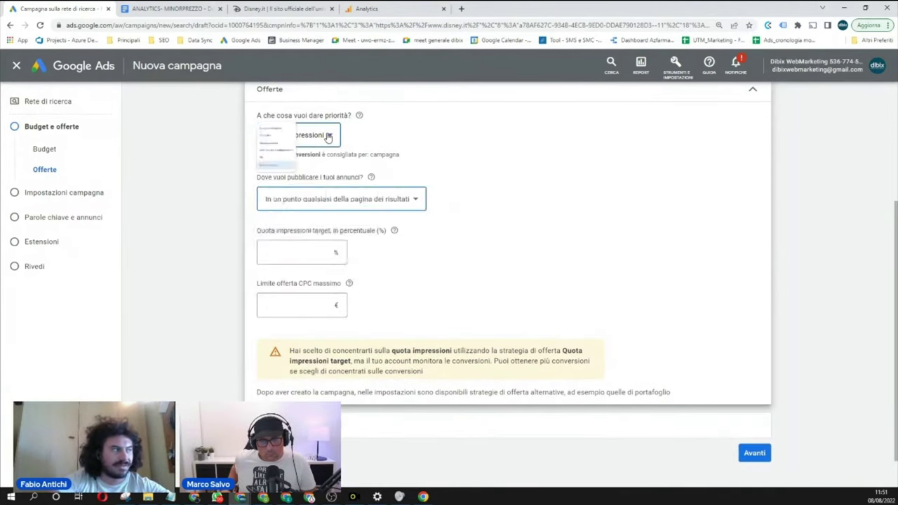
click(321, 185)
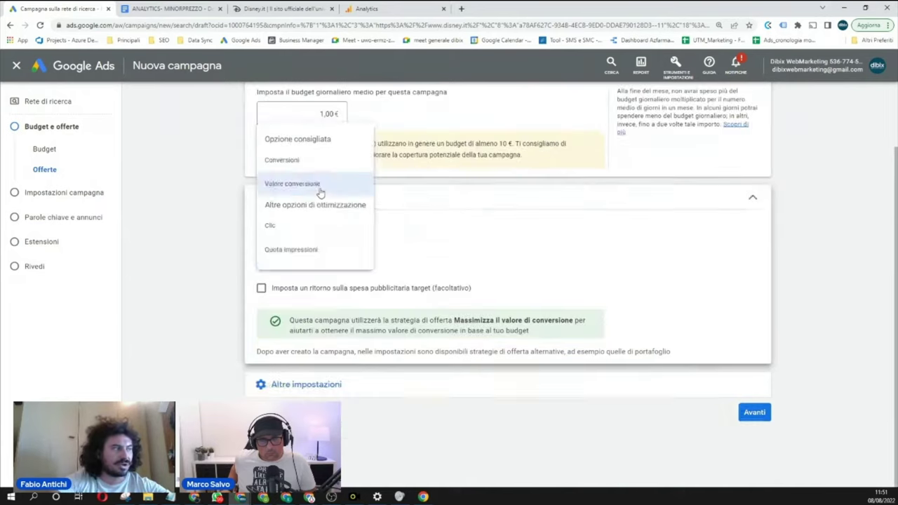
click(365, 292)
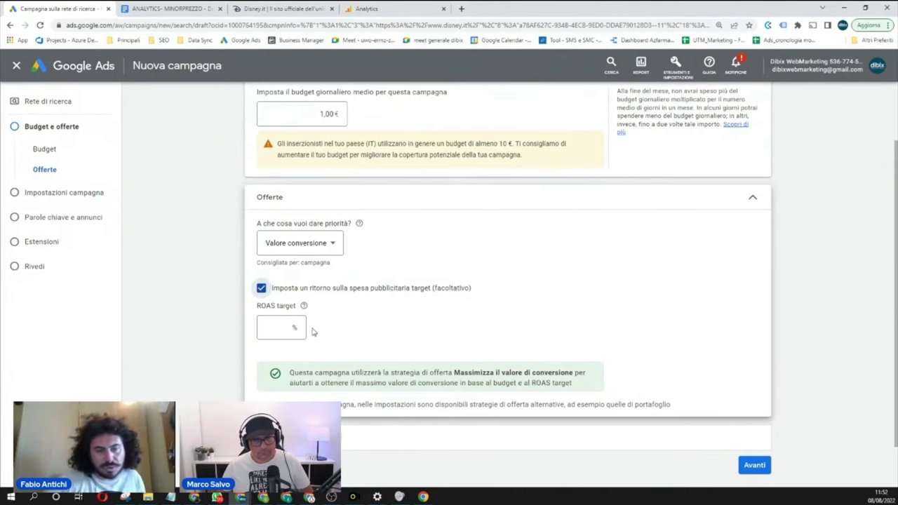
click(261, 288)
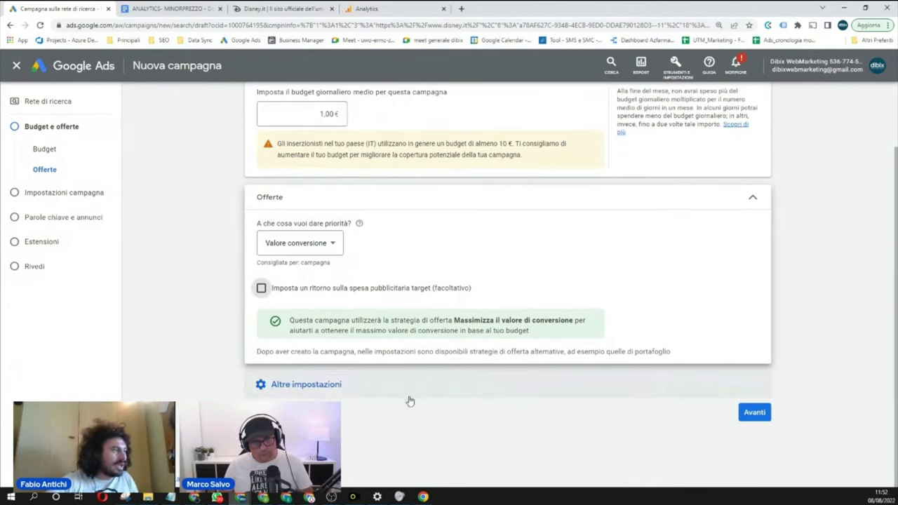
click(319, 385)
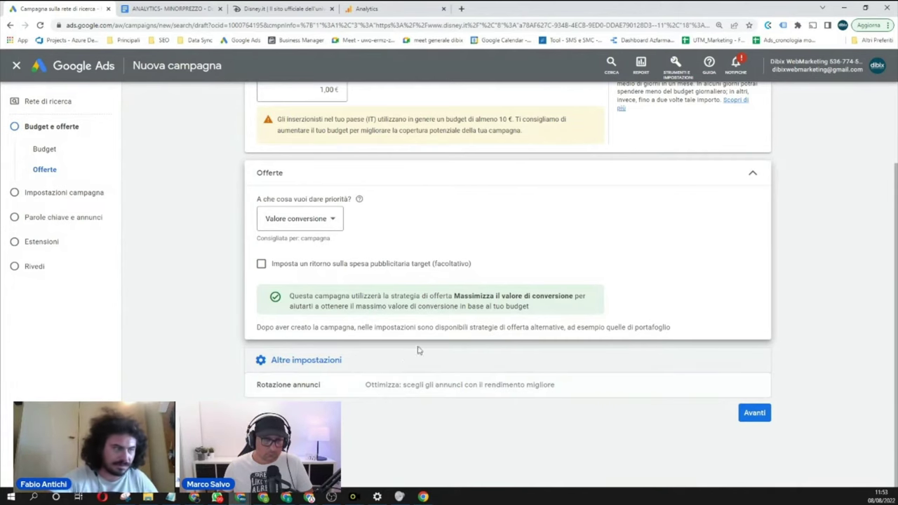
click(754, 414)
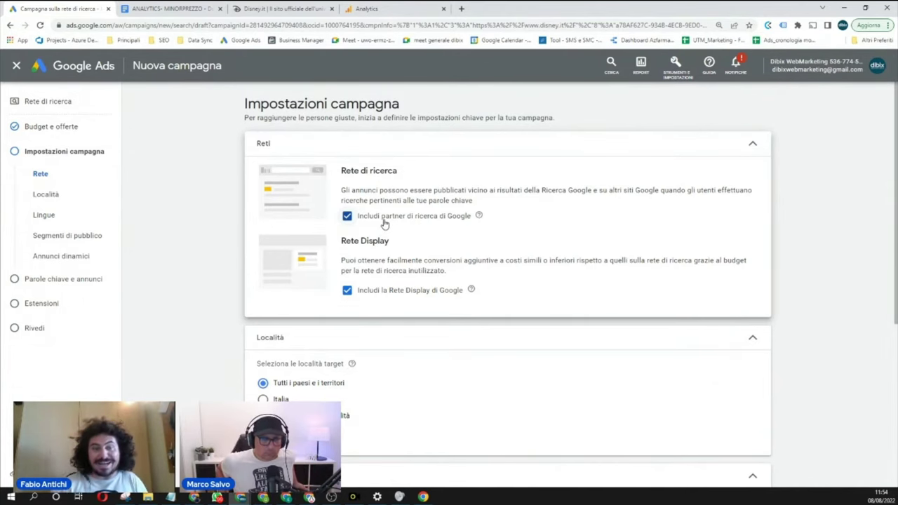
Exclude the Google search partners and the Google Display Network, and set the target location to Italia.
click(416, 223)
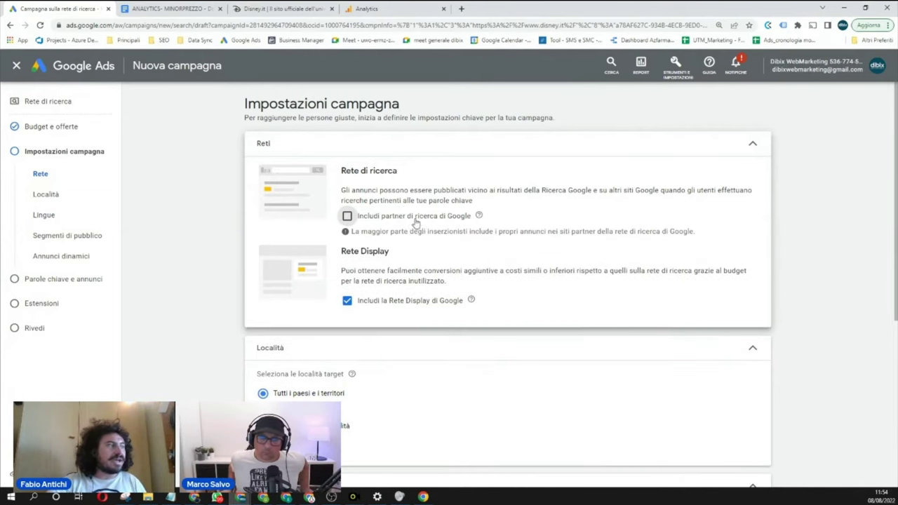
click(369, 304)
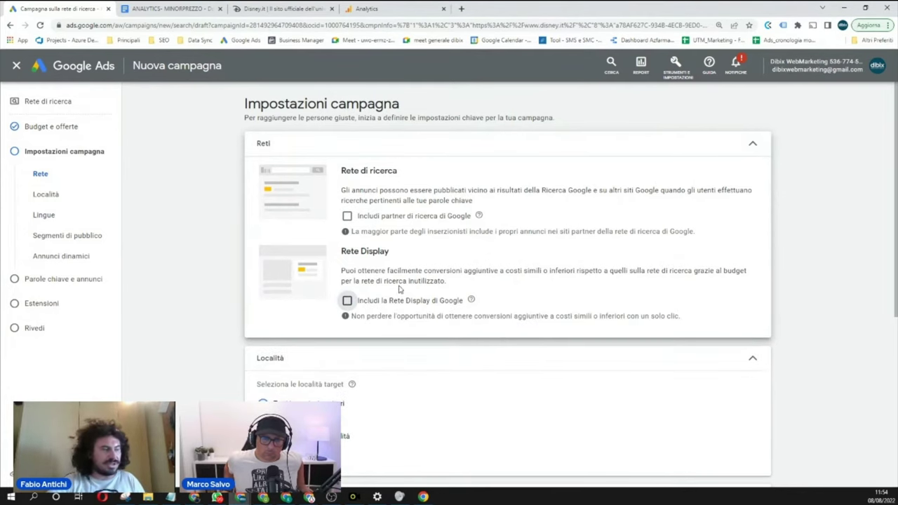
scroll(351, 301, down, 1)
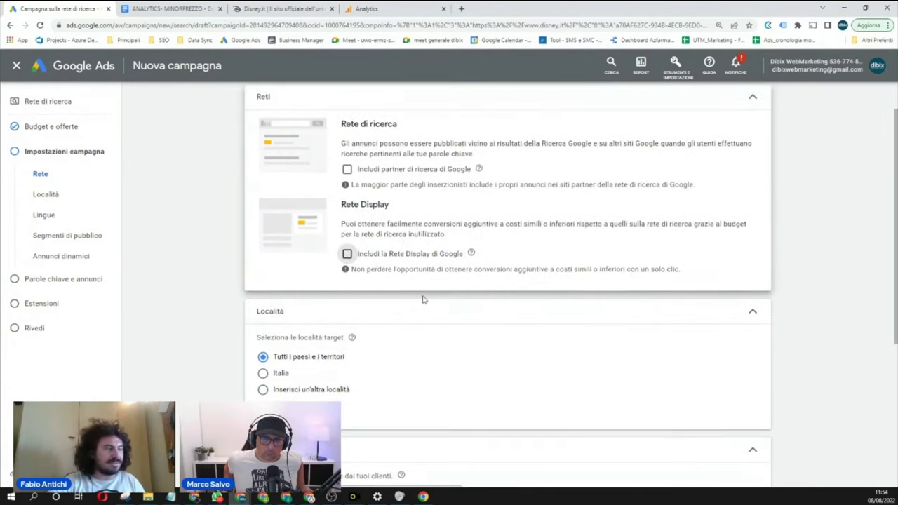
click(279, 376)
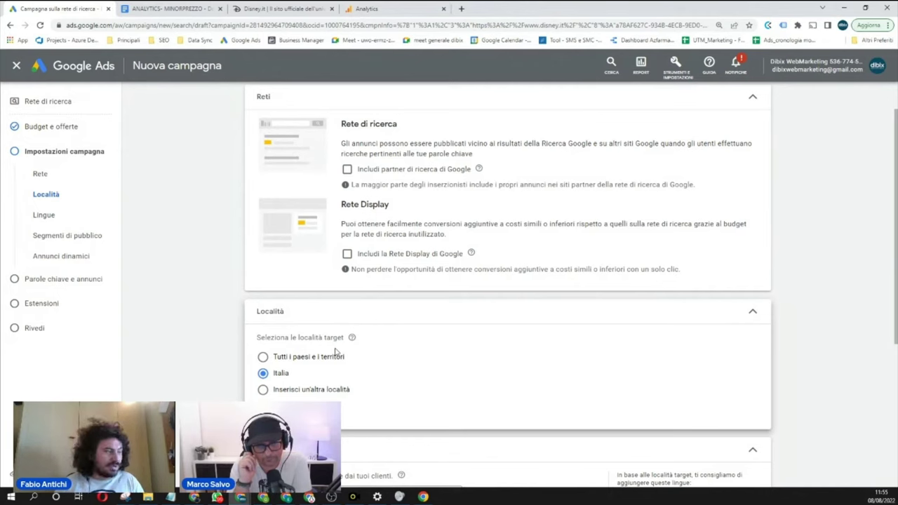
scroll(349, 356, down, 2)
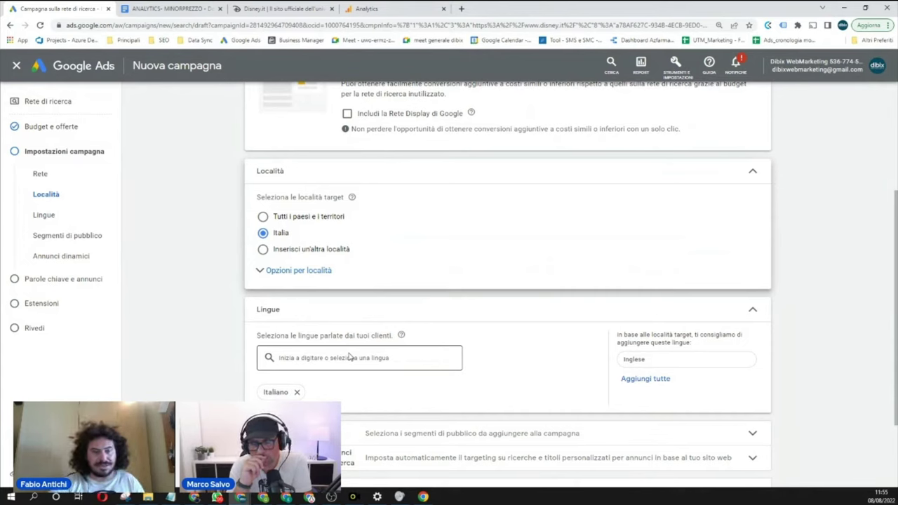
scroll(317, 336, down, 2)
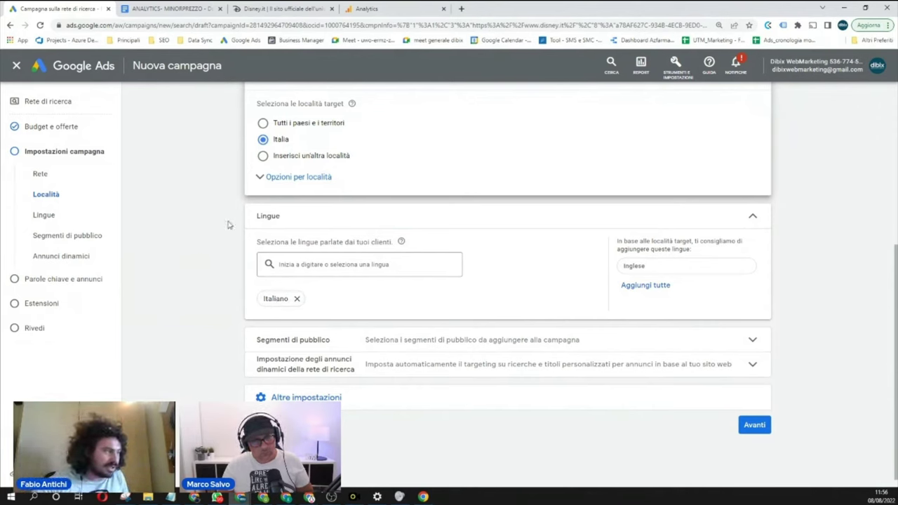
Add Inglese to the campaign languages and examine the suggested audience segments and their targeting options.
click(646, 269)
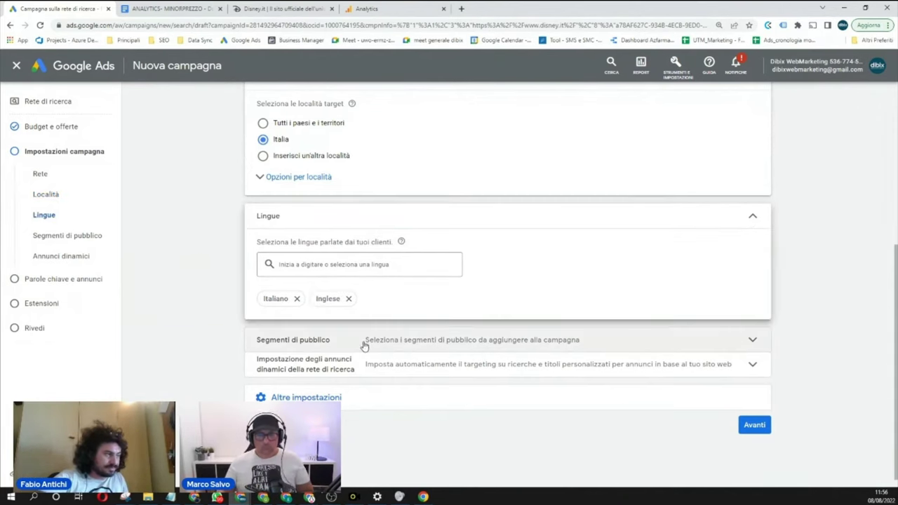
click(456, 343)
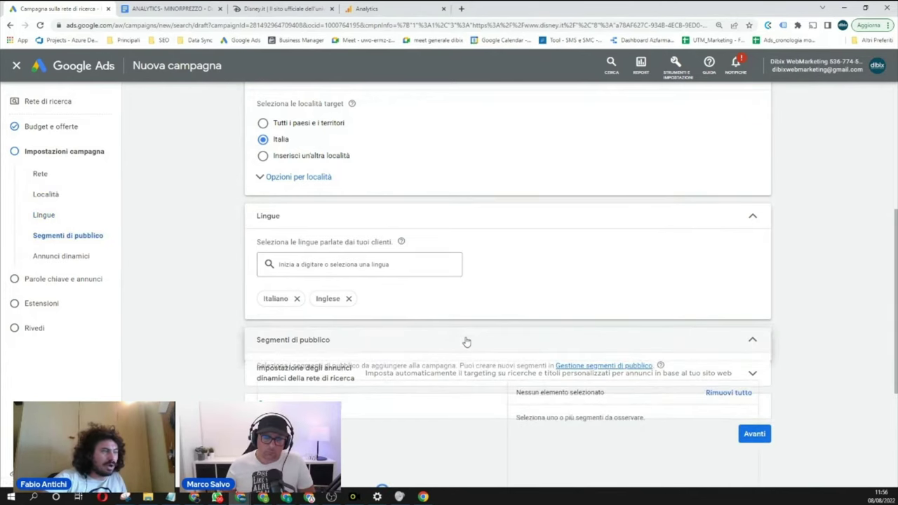
scroll(477, 354, down, 2)
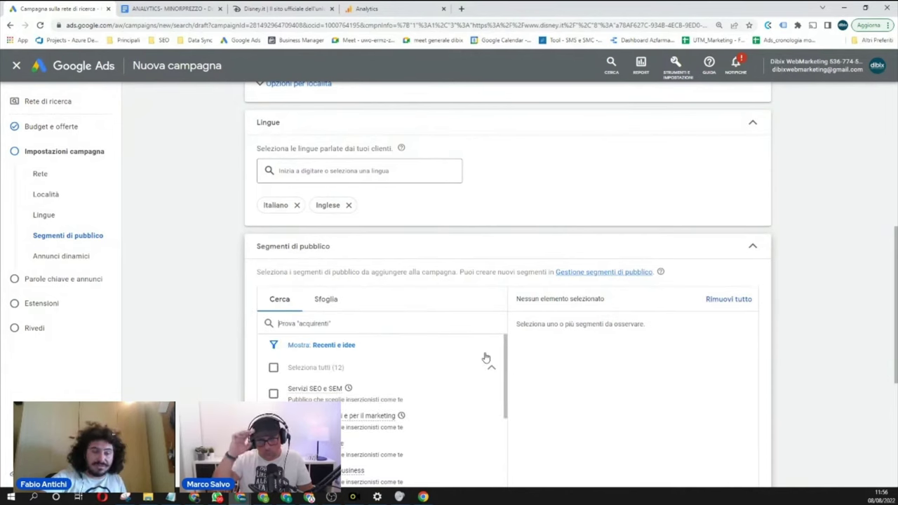
scroll(435, 351, down, 2)
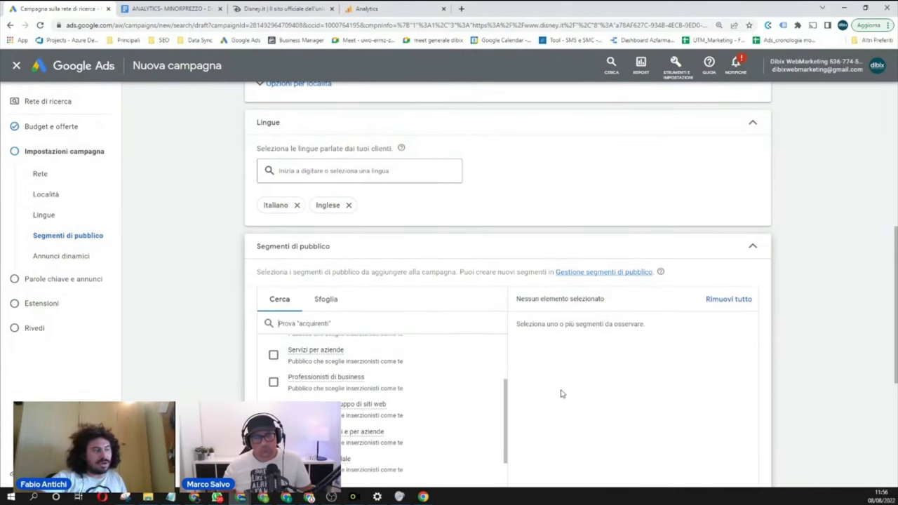
scroll(559, 393, down, 2)
scroll(397, 421, down, 1)
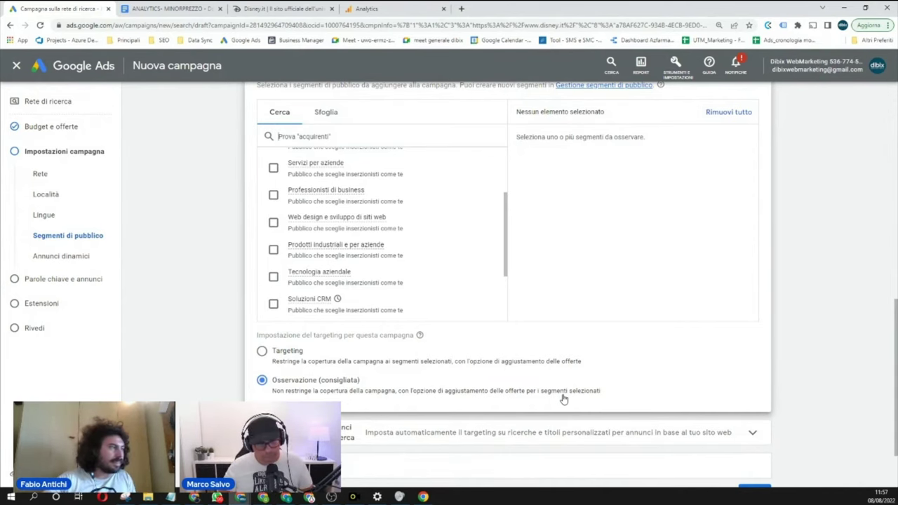
scroll(514, 379, down, 1)
Add the audience segments Servizi per aziende, Professionisti di business and Web design e sviluppo di siti web to the campaign.
scroll(371, 308, up, 3)
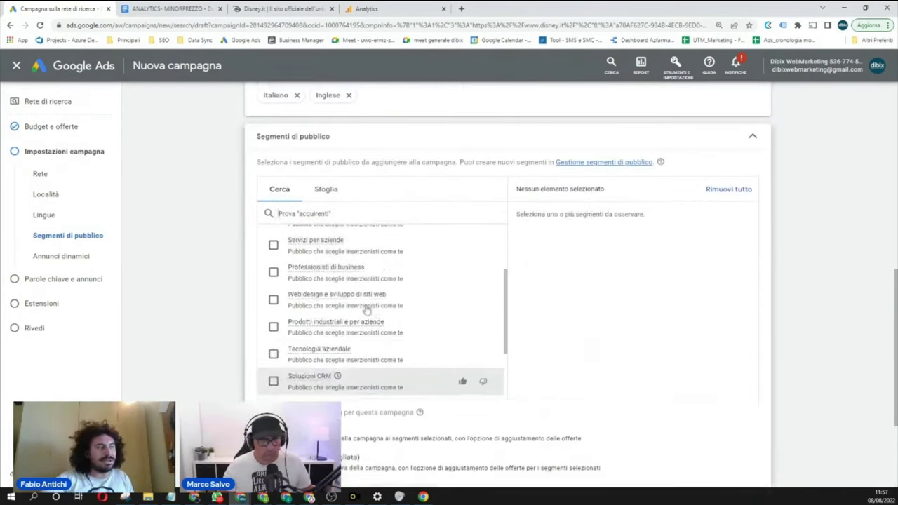
click(273, 274)
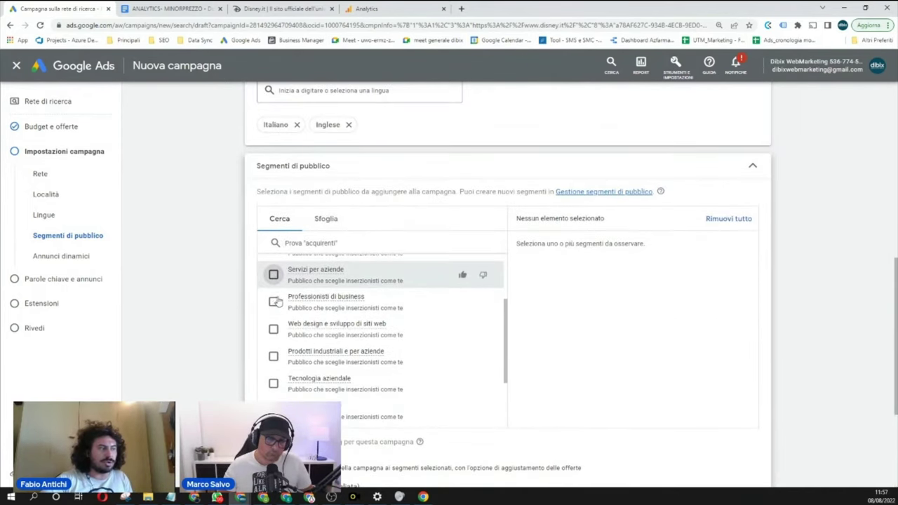
click(275, 312)
click(274, 327)
scroll(274, 351, down, 3)
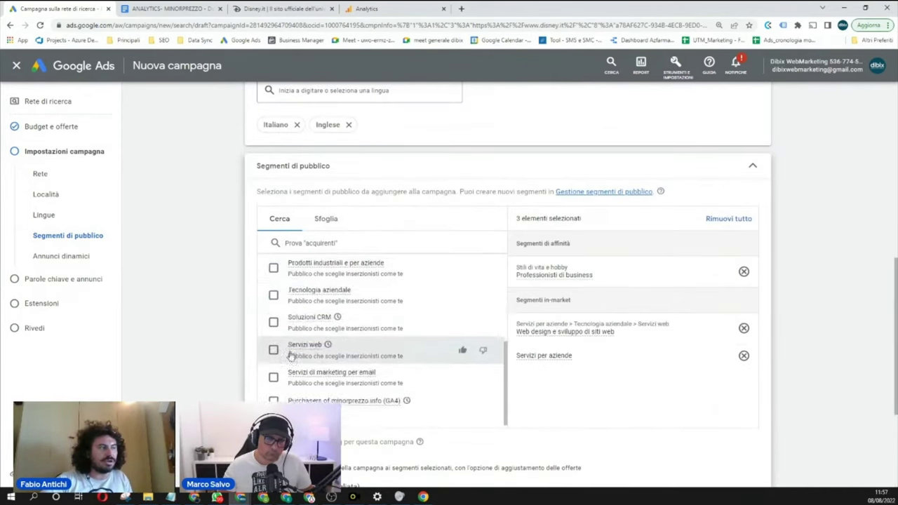
Expand the additional campaign settings and open the dynamic search ads settings.
scroll(381, 370, down, 2)
click(315, 386)
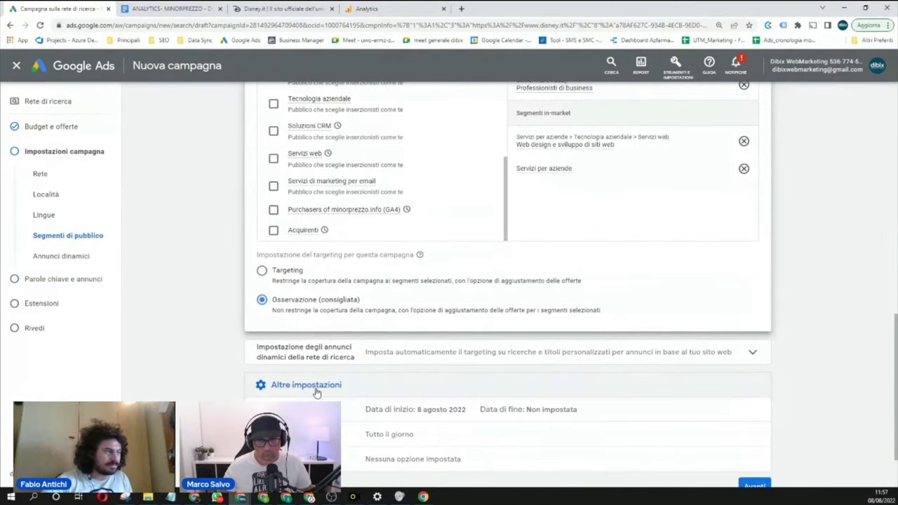
click(495, 363)
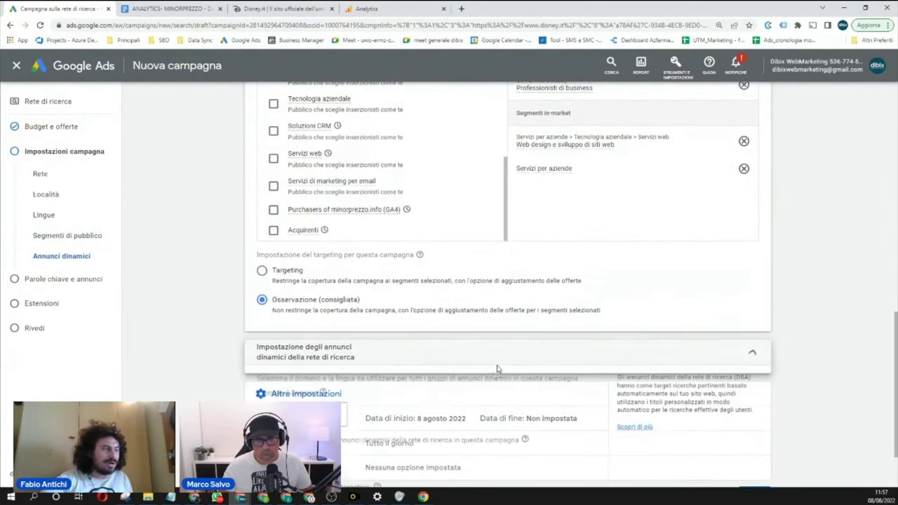
scroll(351, 376, down, 1)
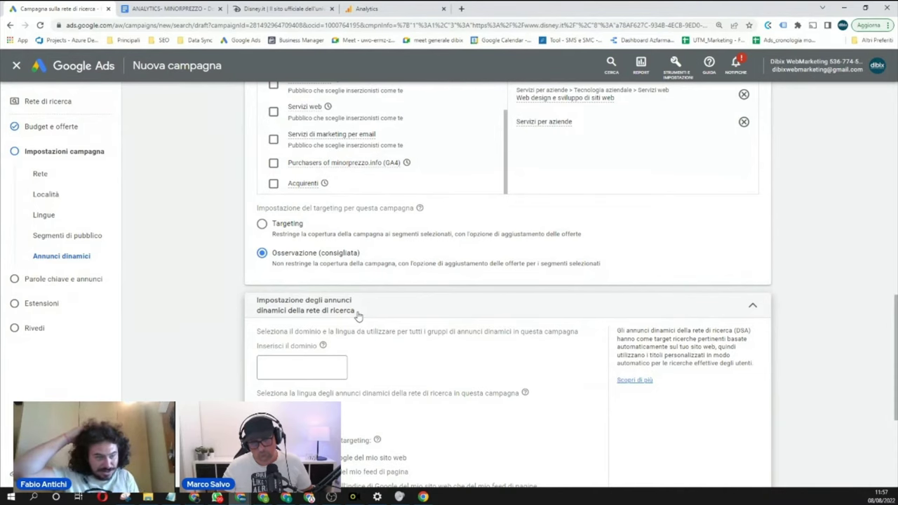
scroll(352, 329, down, 1)
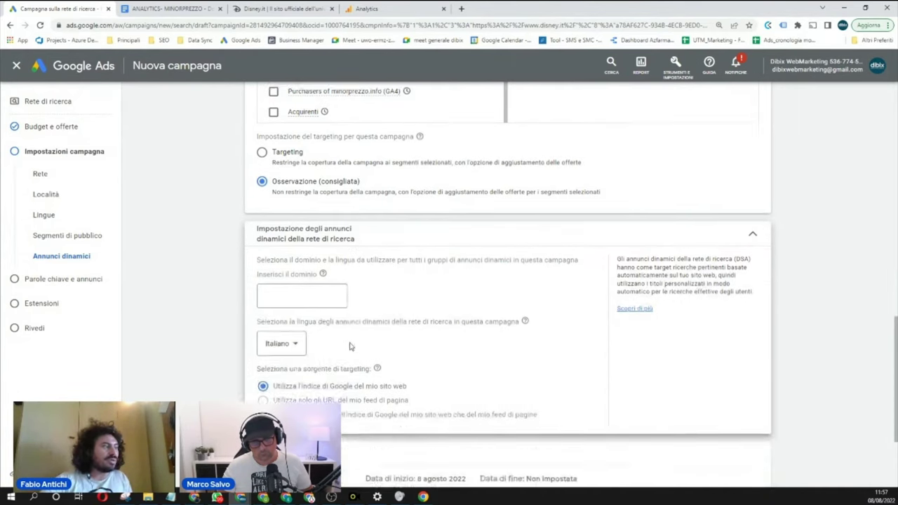
Copy the address of the open Disney website and paste it as the domain for the dynamic search ads.
click(327, 280)
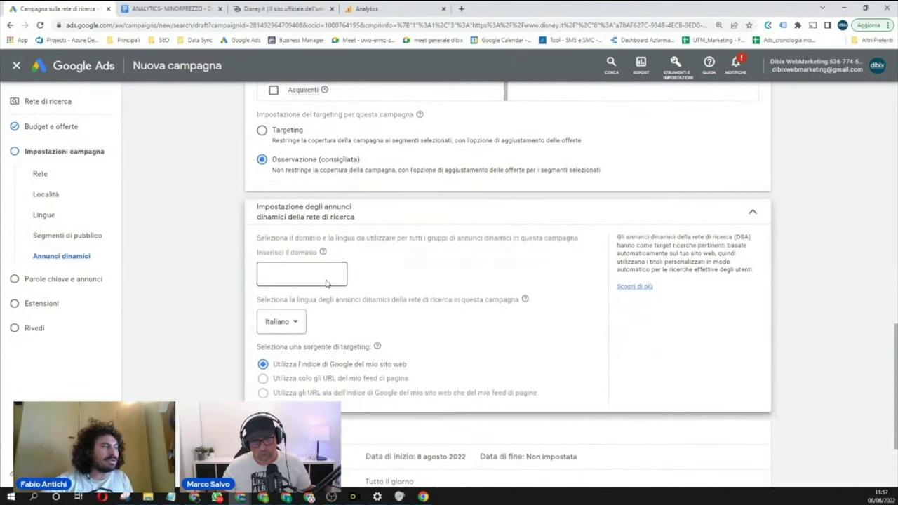
click(281, 9)
click(185, 24)
key(ctrl+c)
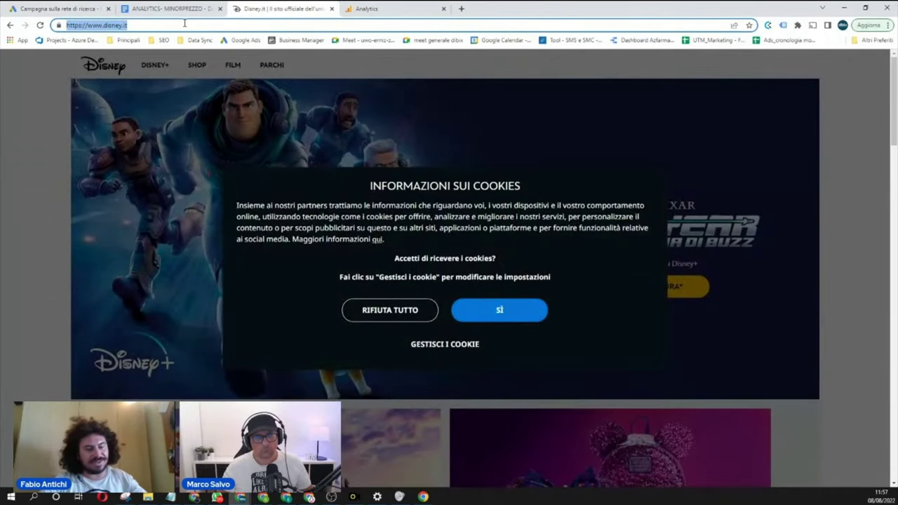
click(67, 8)
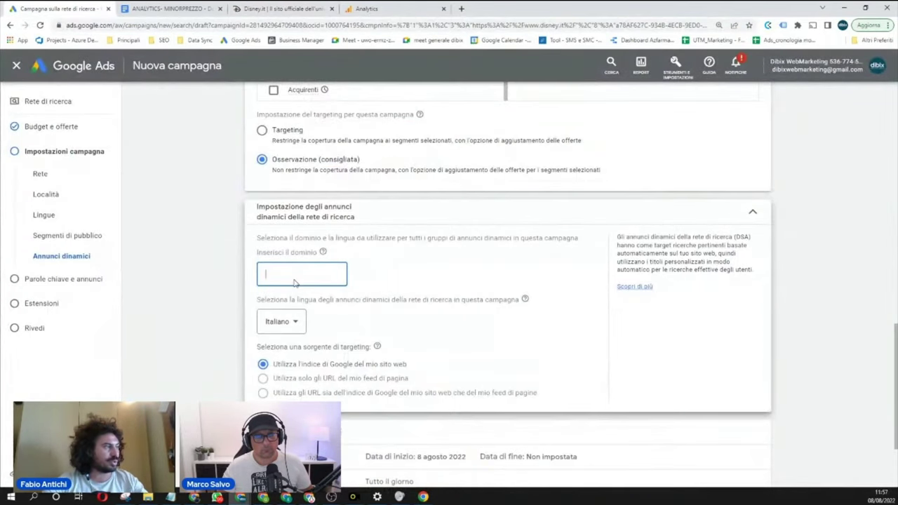
key(ctrl+v)
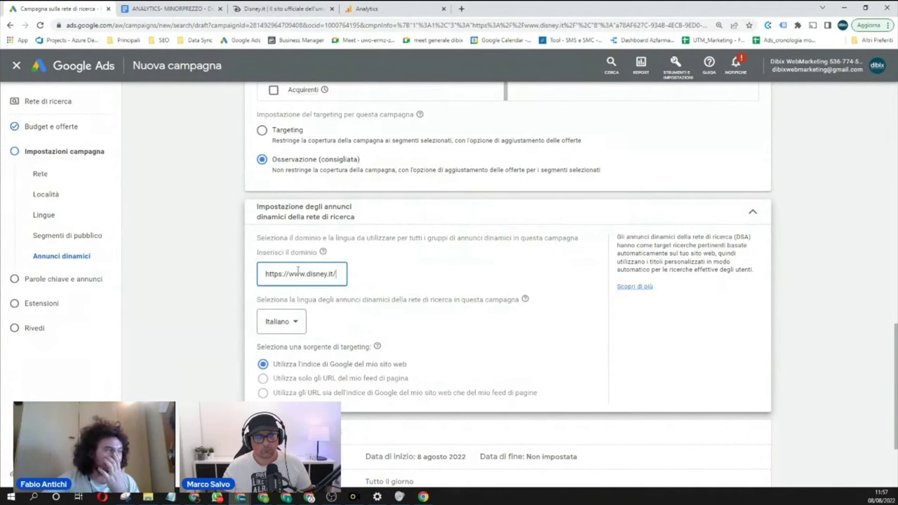
Shorten the dynamic ads domain to disney.it by removing the protocol, the www prefix and the trailing slash.
drag(288, 273, 249, 279)
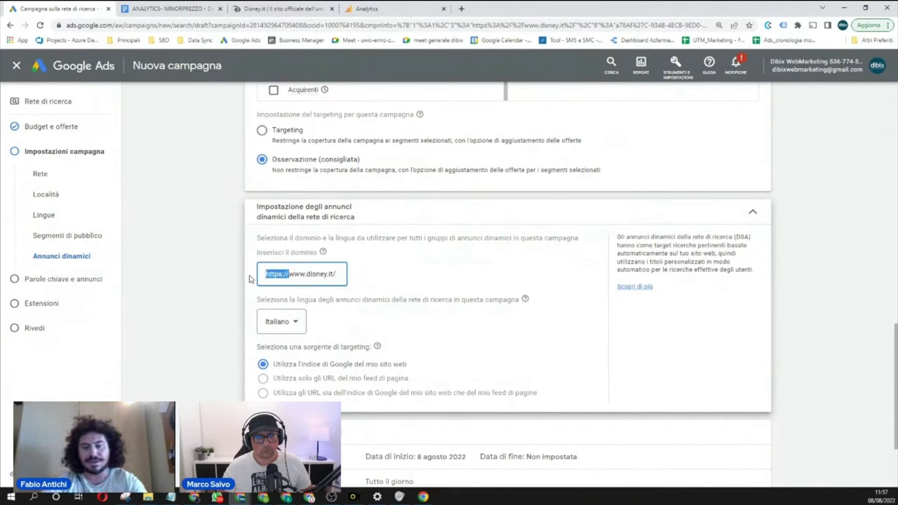
key(BackSpace)
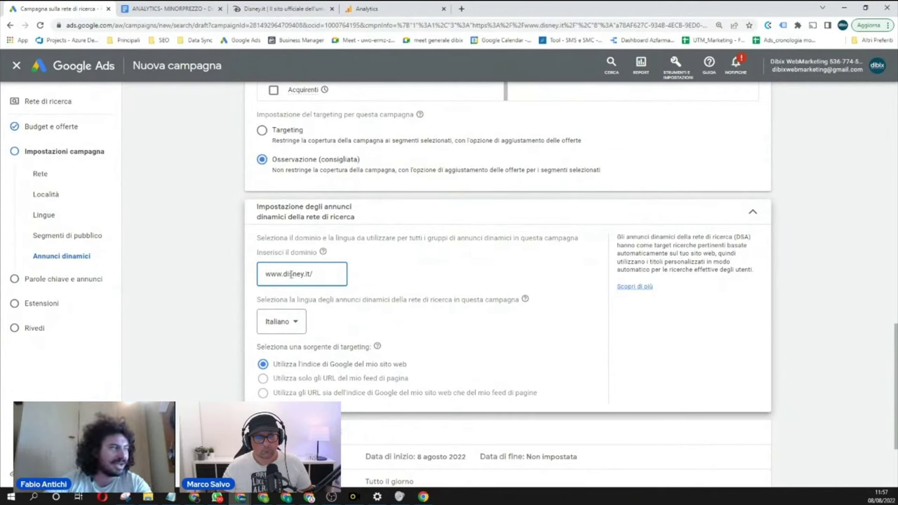
drag(283, 274, 222, 274)
key(BackSpace)
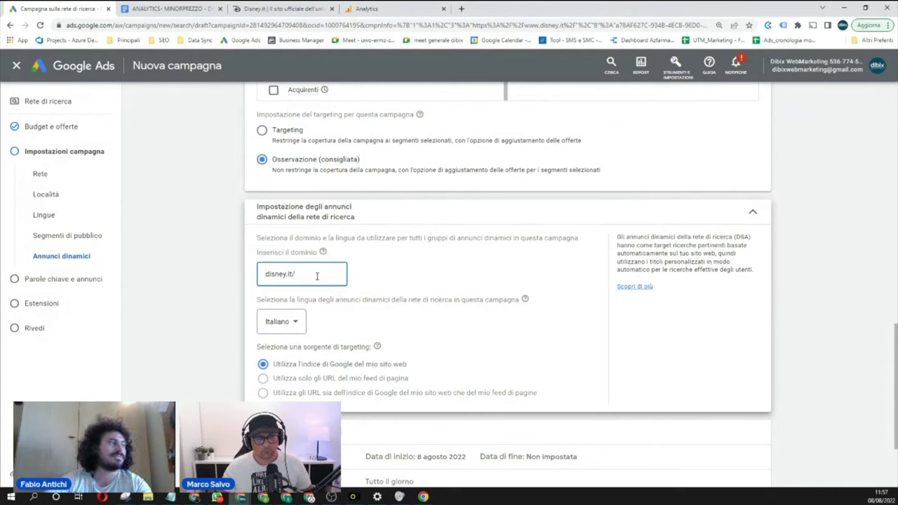
click(317, 275)
key(BackSpace)
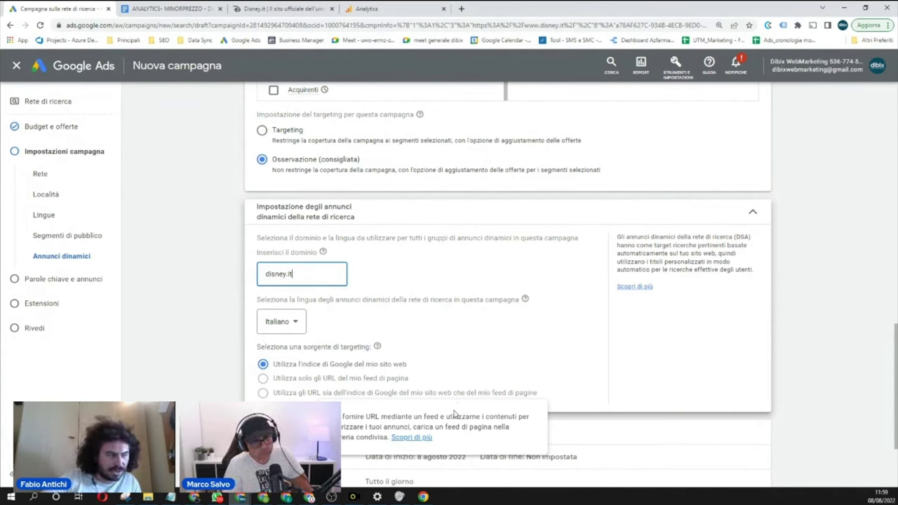
click(215, 397)
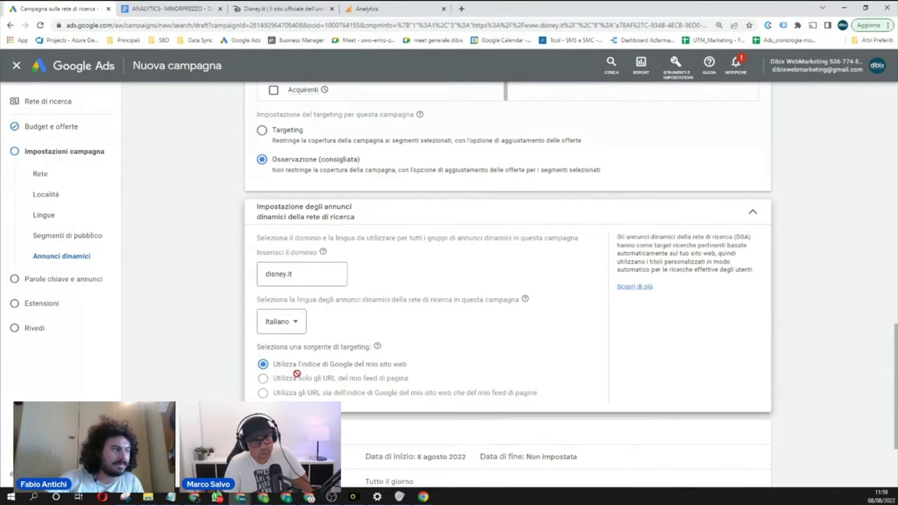
Continue to the keywords and ads stage and set the dynamic ad target to Tutte le pagine web.
scroll(302, 372, down, 2)
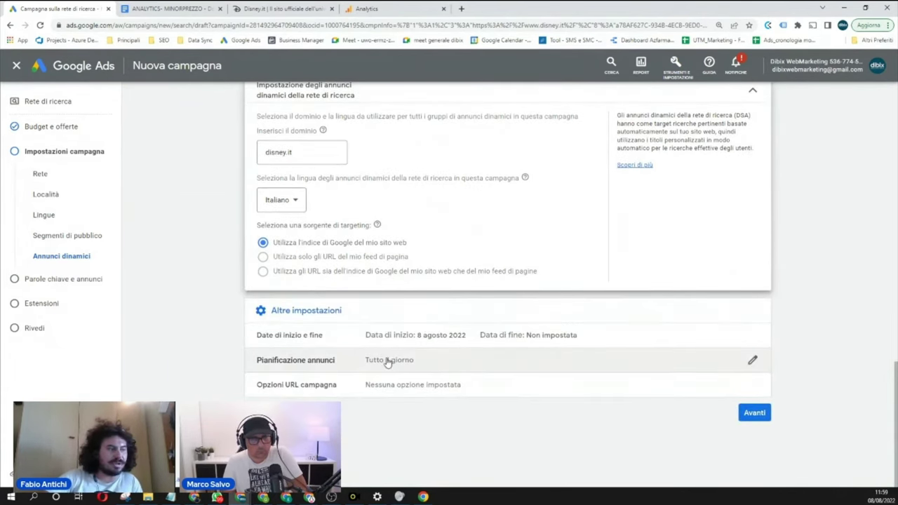
click(761, 414)
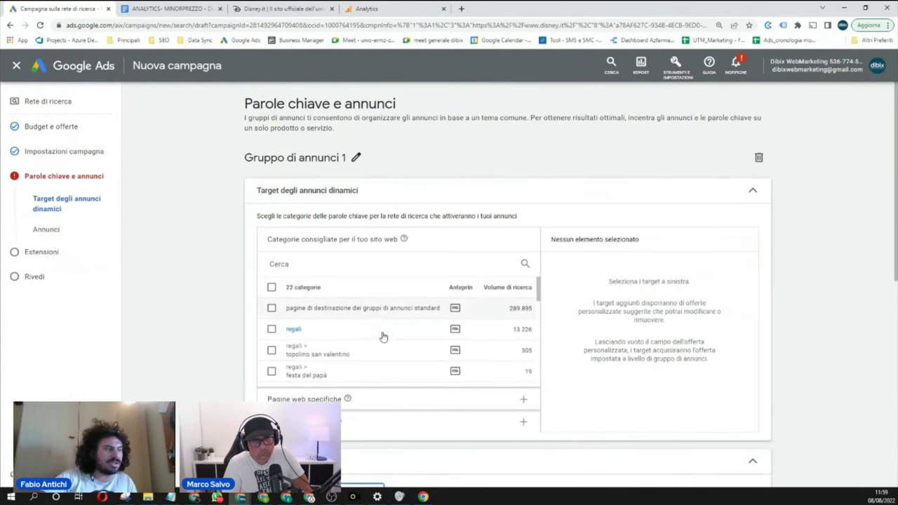
scroll(379, 340, down, 2)
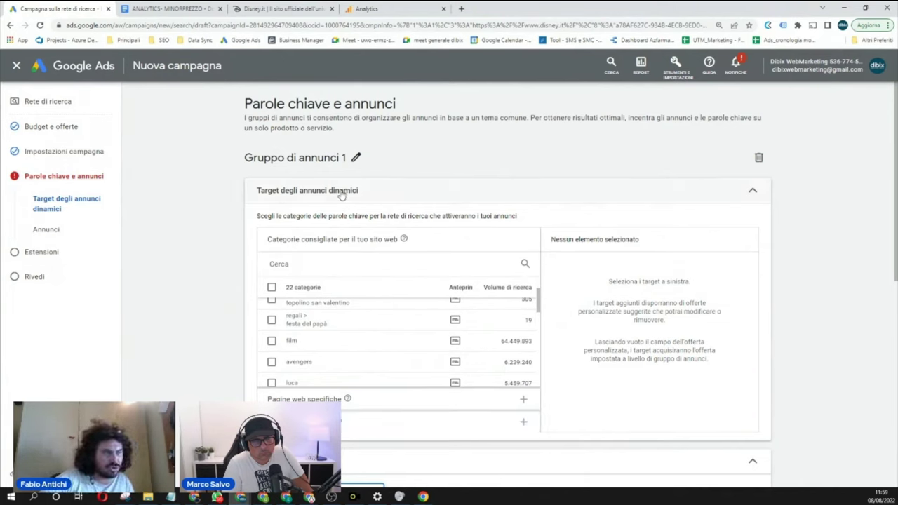
scroll(348, 302, down, 3)
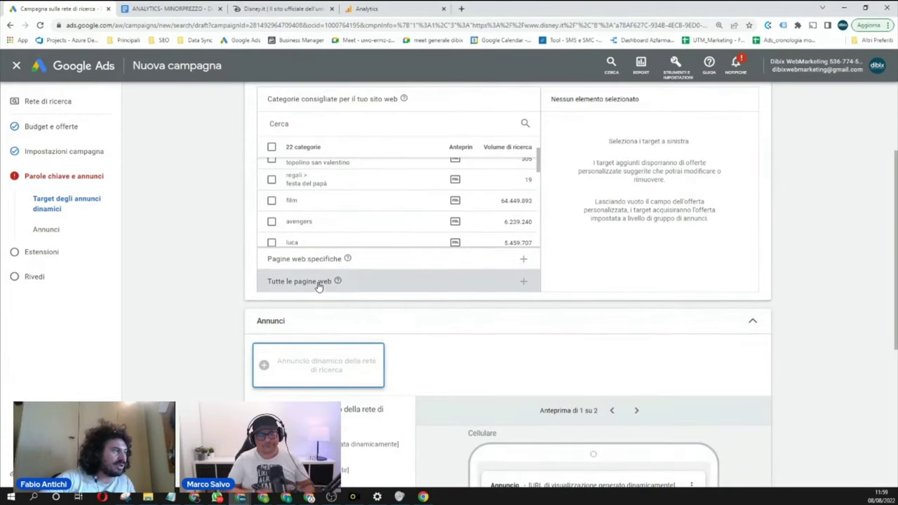
click(318, 282)
click(301, 171)
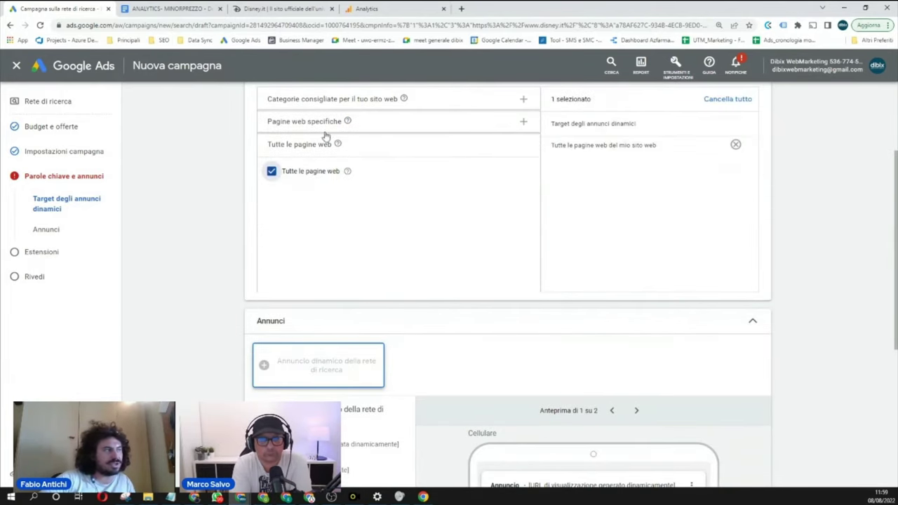
Try entering pippo as an exact target URL for specific web pages.
click(326, 123)
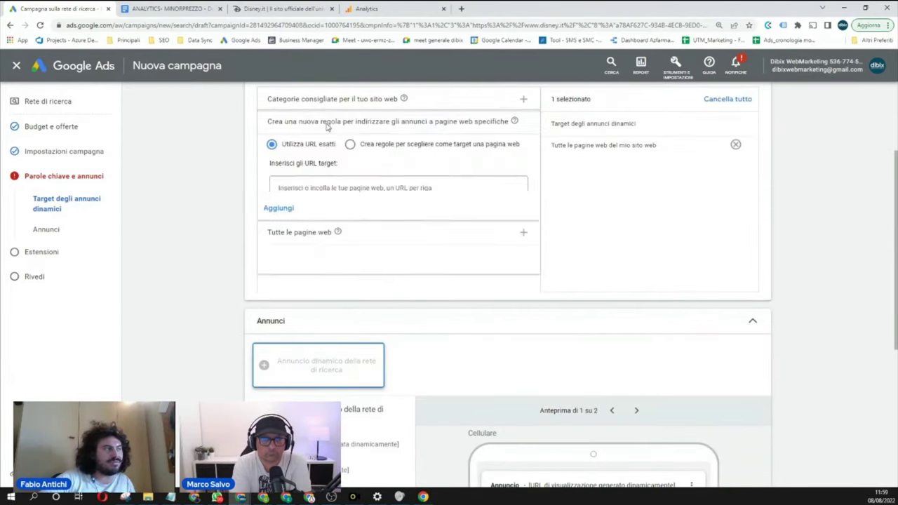
click(333, 188)
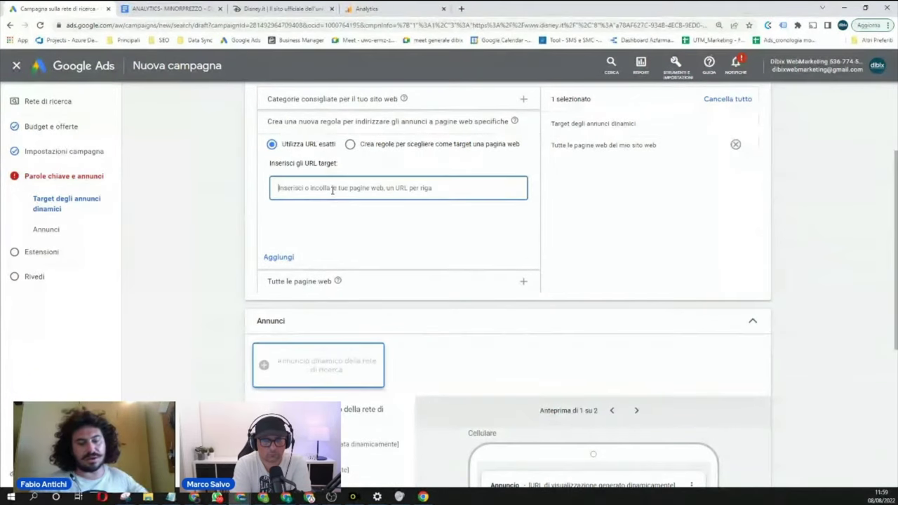
text(pippo)
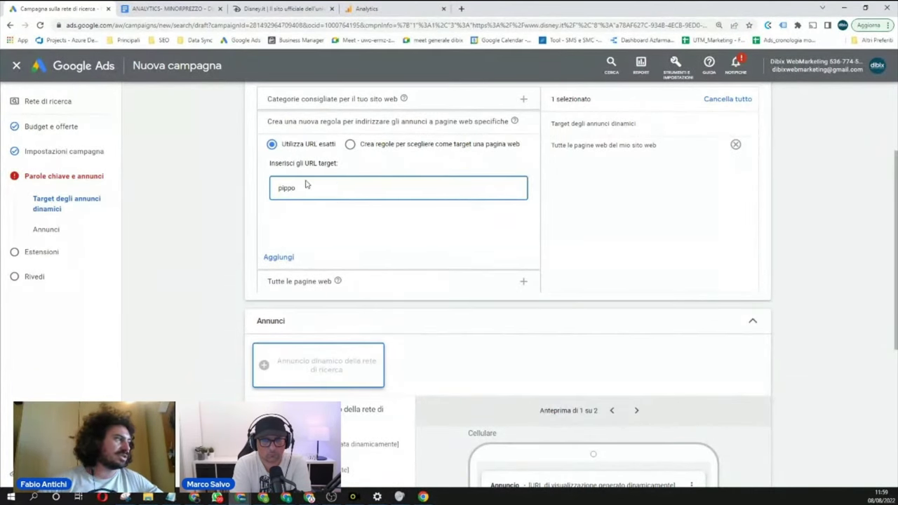
double_click(281, 191)
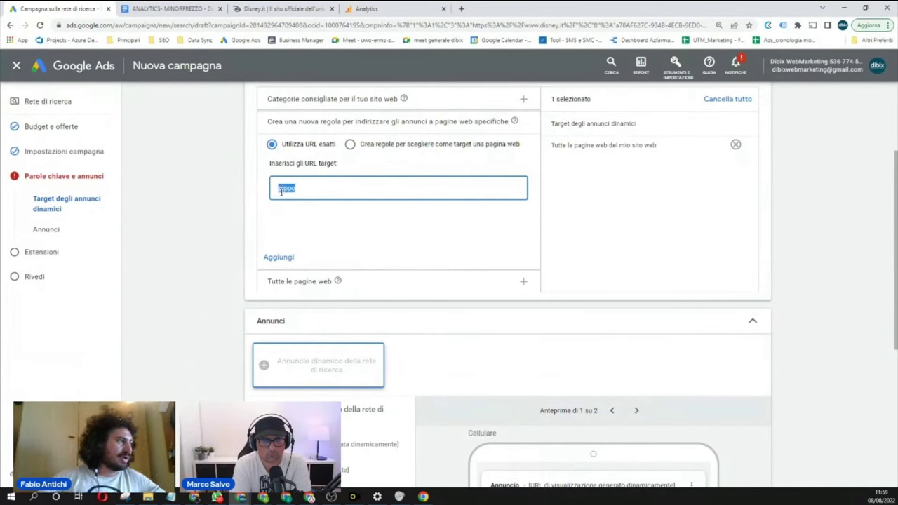
Add a web page targeting rule for pages whose URL contains pippo.
click(399, 146)
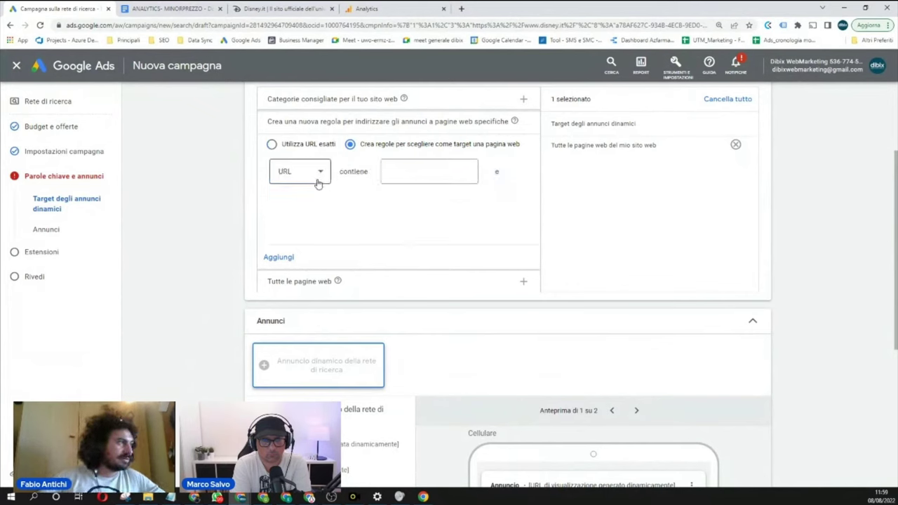
click(301, 181)
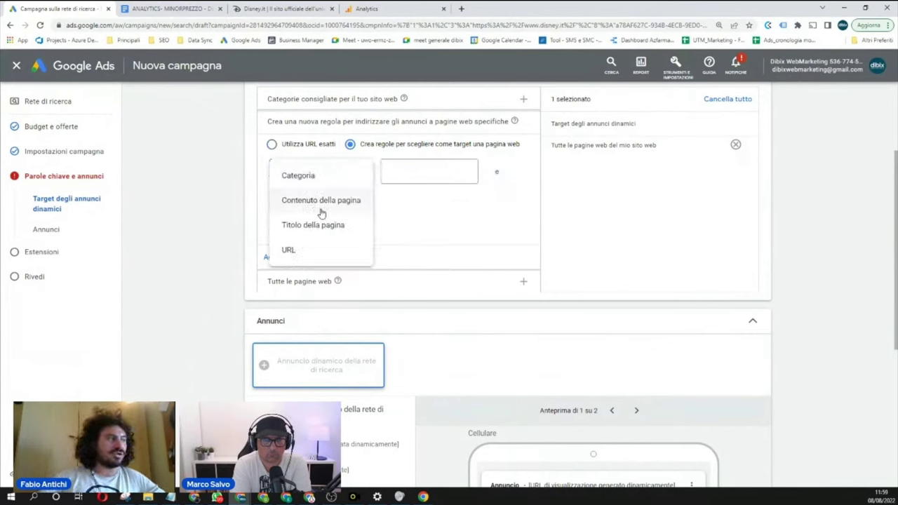
click(416, 171)
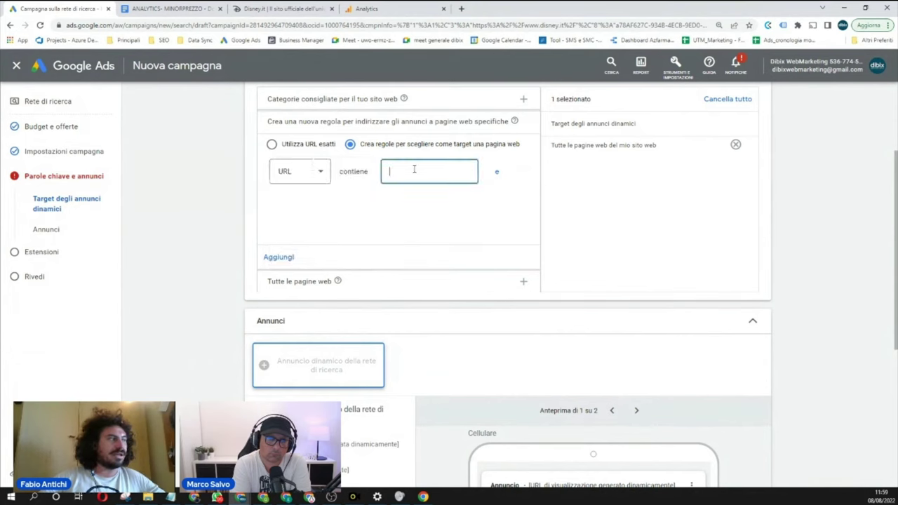
text(pippo)
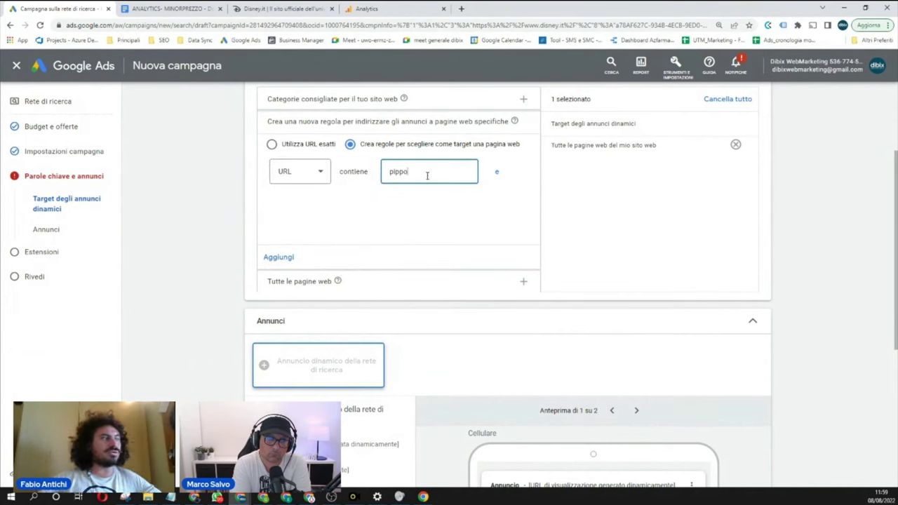
click(280, 260)
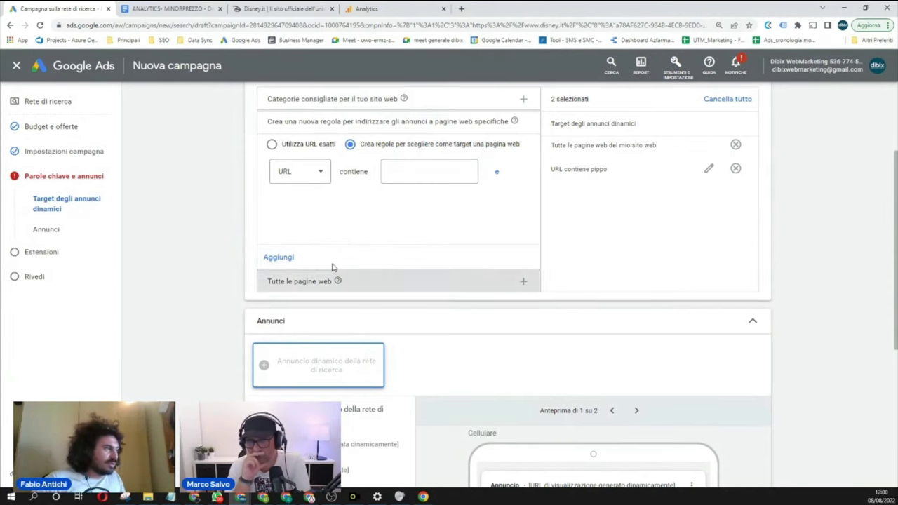
Enter desc 1 as the first description of the new dynamic search ad.
scroll(336, 300, down, 2)
scroll(335, 299, down, 1)
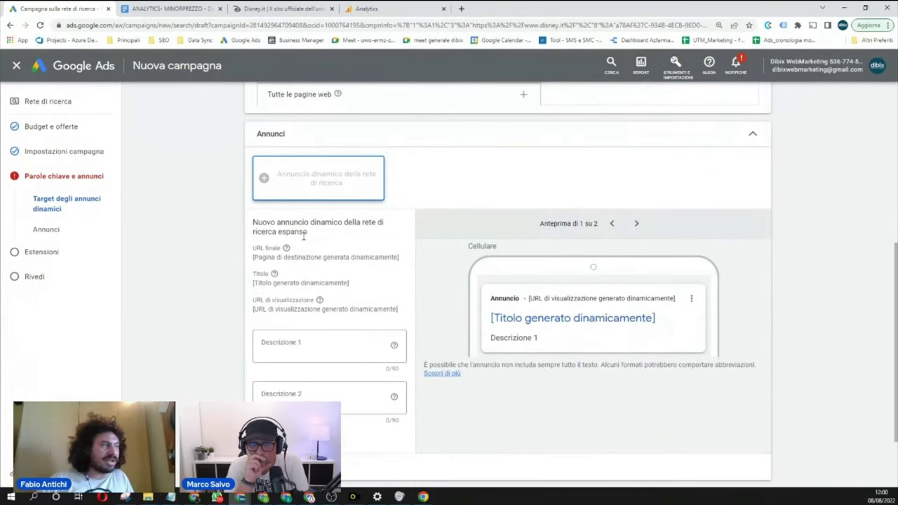
triple_click(344, 258)
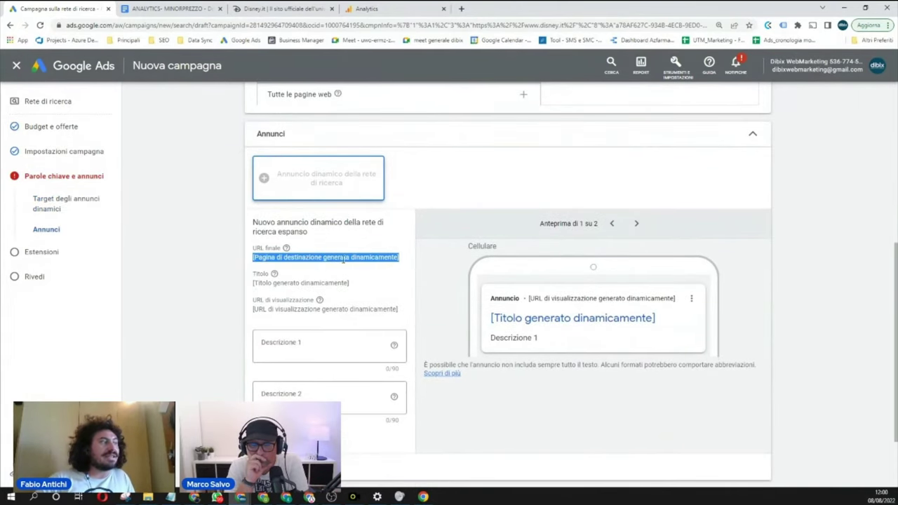
triple_click(307, 284)
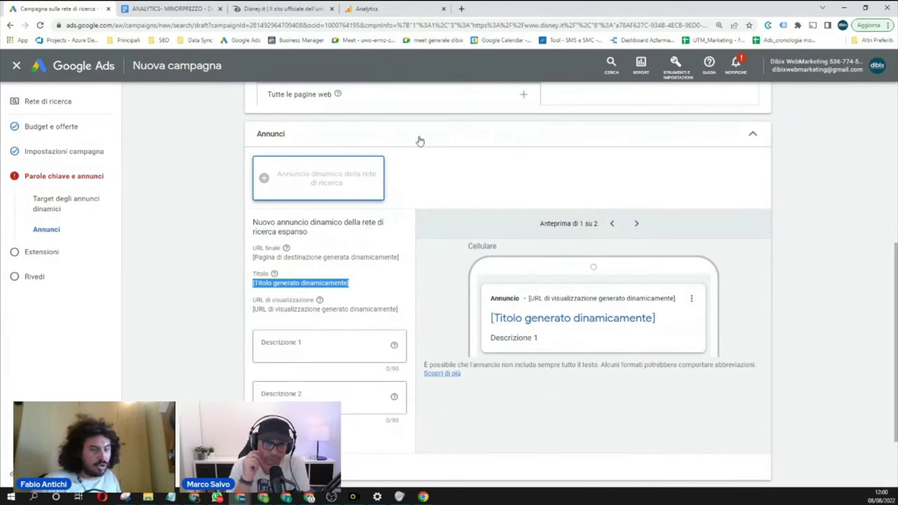
scroll(347, 315, down, 2)
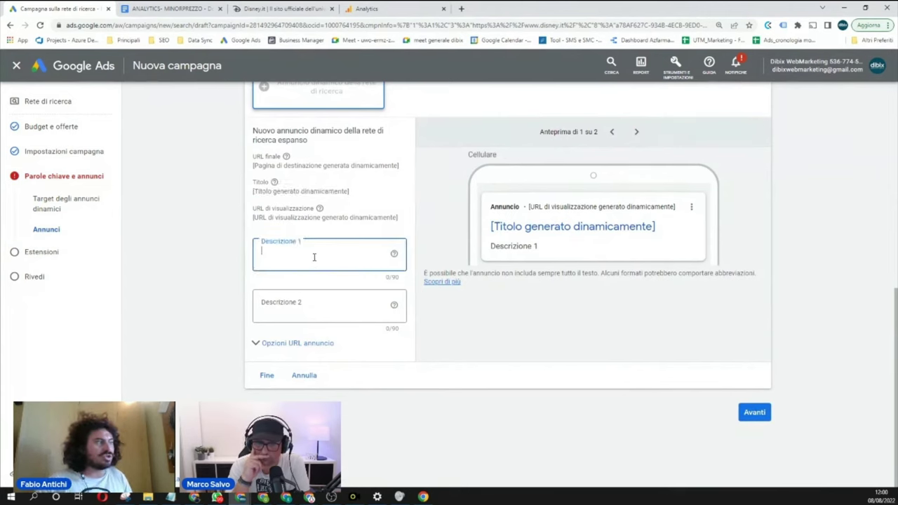
click(314, 257)
text(desc 1)
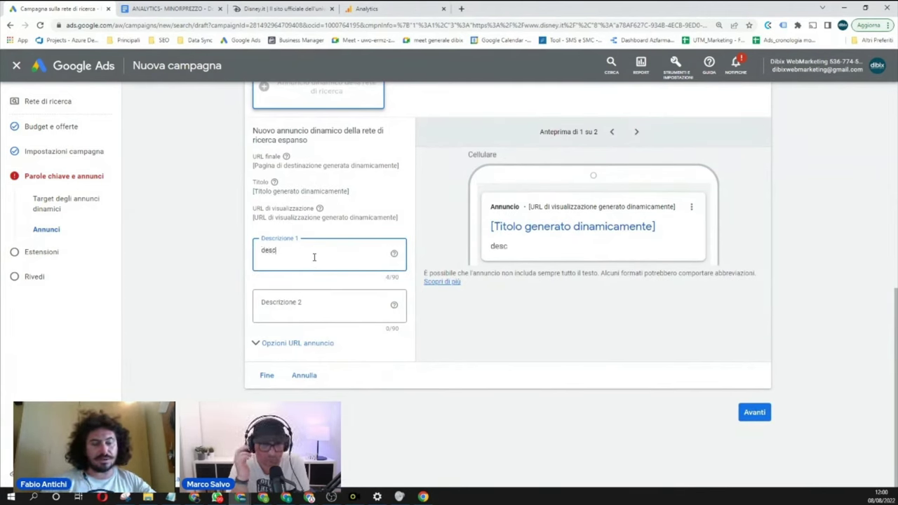
Copy the first description into the dynamic ad's second description and change it to desc 2.
triple_click(314, 257)
key(ctrl+c)
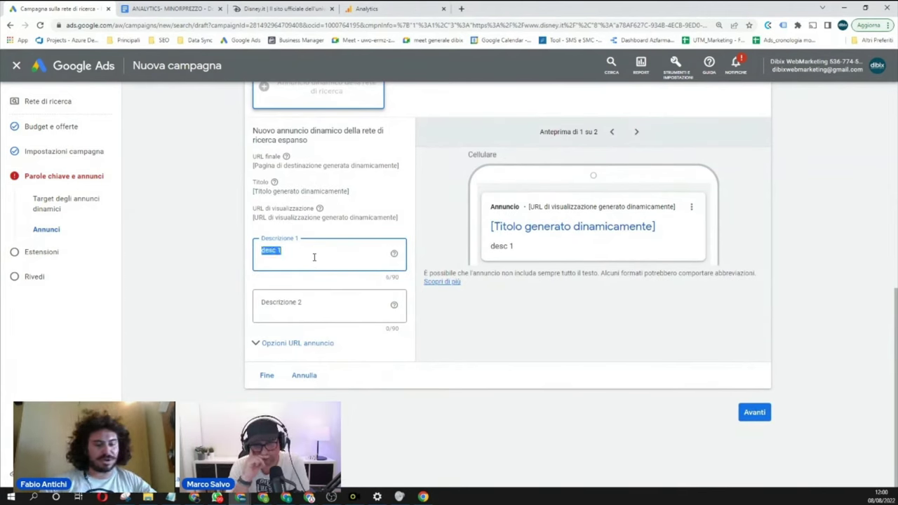
click(307, 303)
key(ctrl+v)
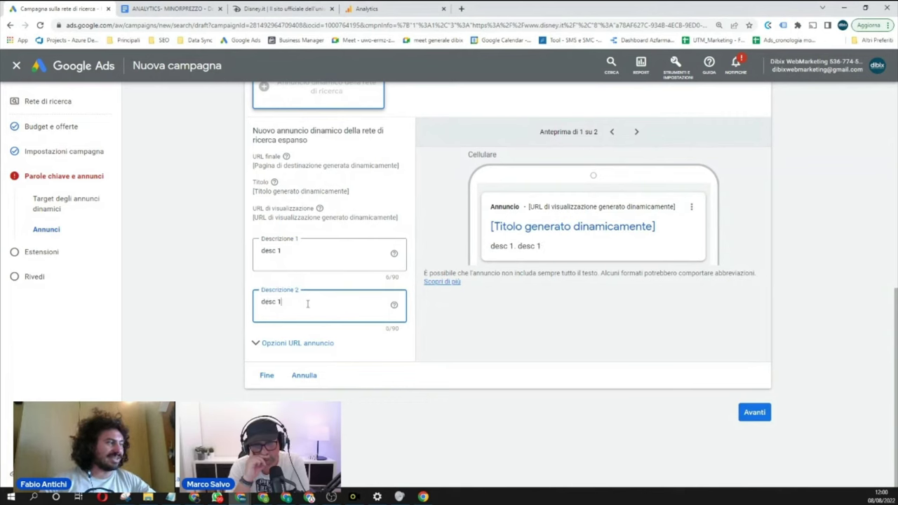
key(BackSpace)
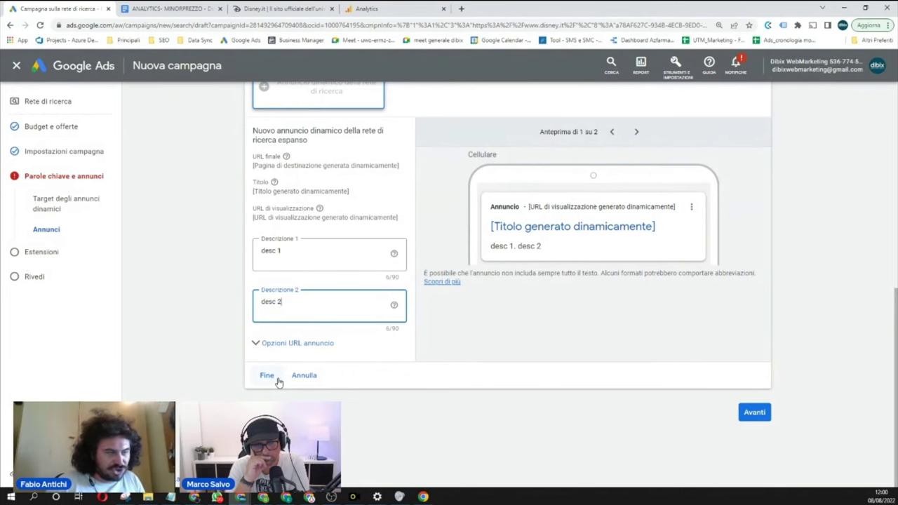
Continue past the extensions stage keeping account-level sitelinks, review the campaign summary and publish the campaign.
click(754, 413)
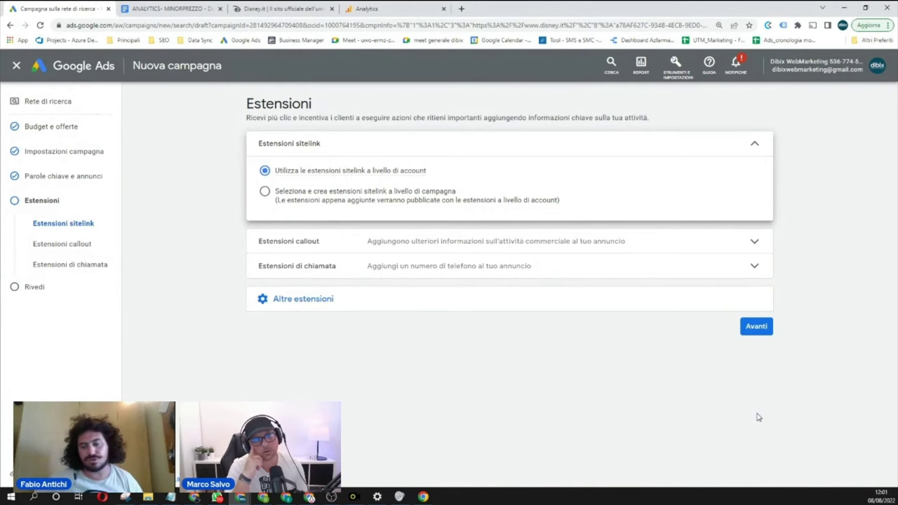
click(755, 328)
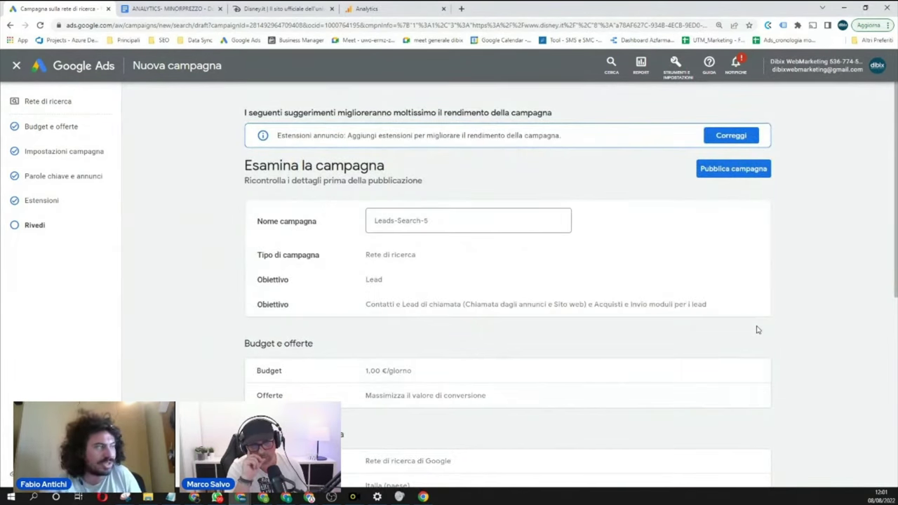
scroll(431, 258, down, 2)
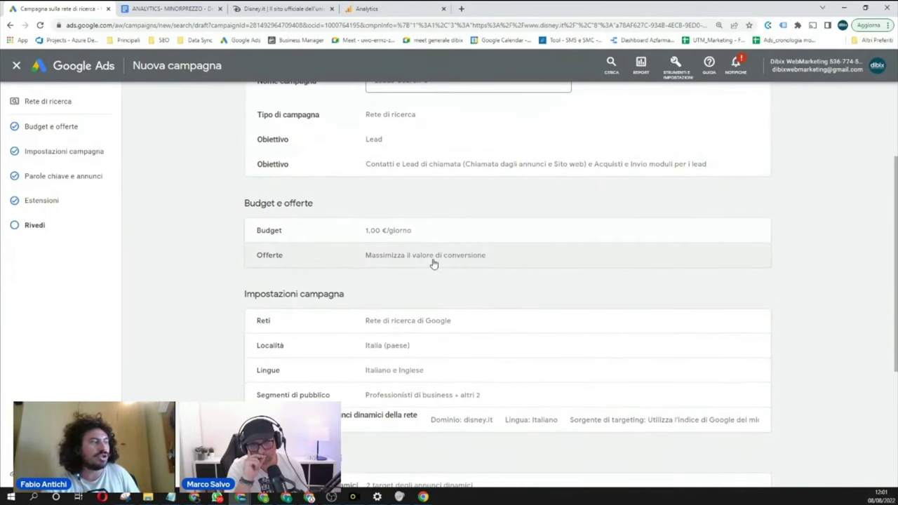
scroll(431, 281, down, 3)
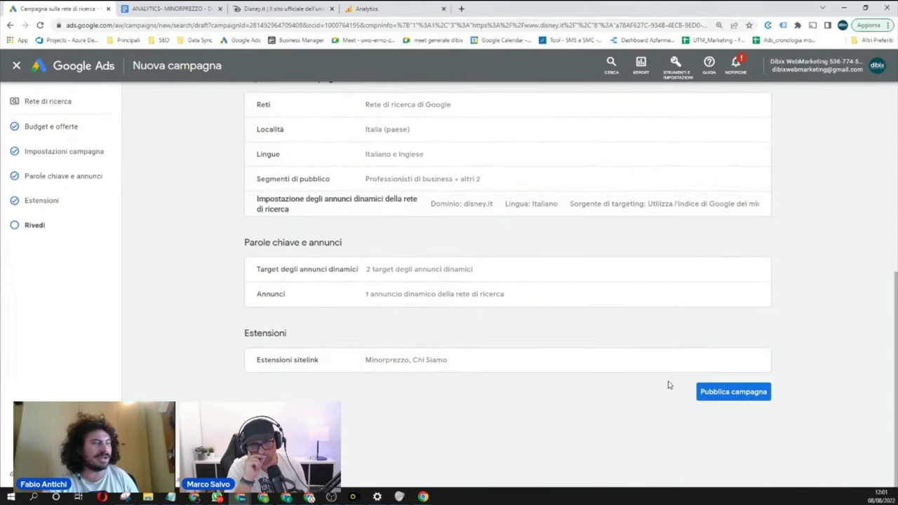
click(725, 400)
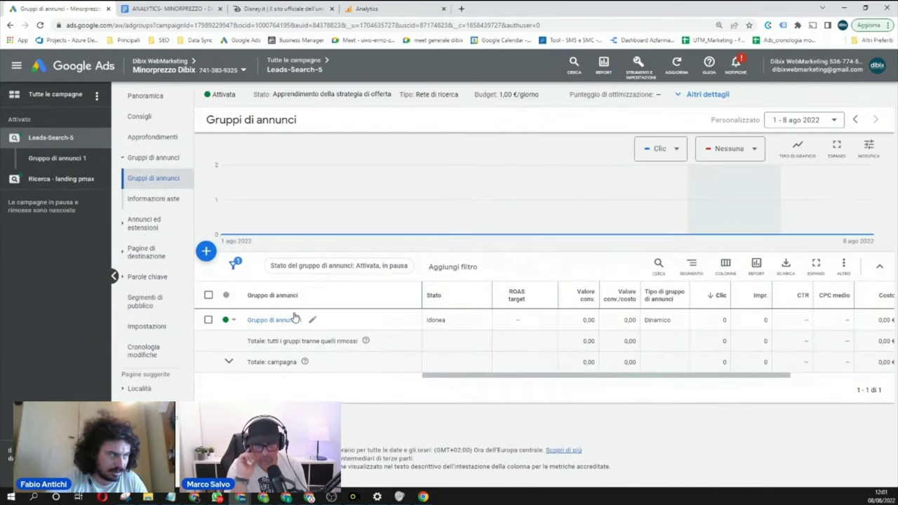
Start a new ad group in the published campaign, keep its type as Standard and name it sta.
click(207, 253)
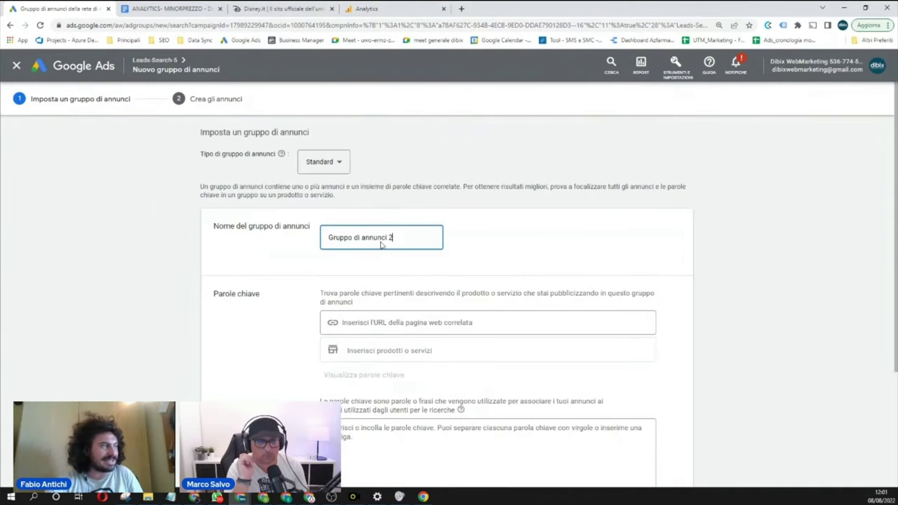
click(335, 161)
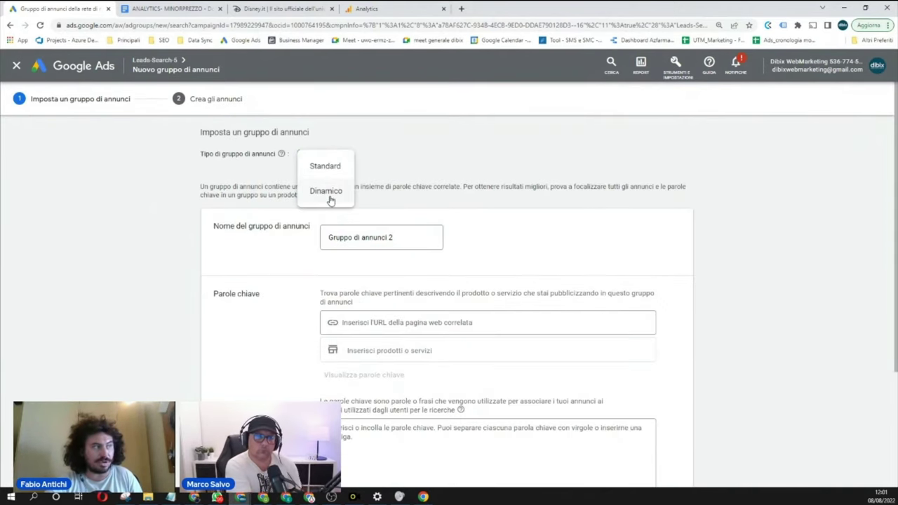
click(387, 209)
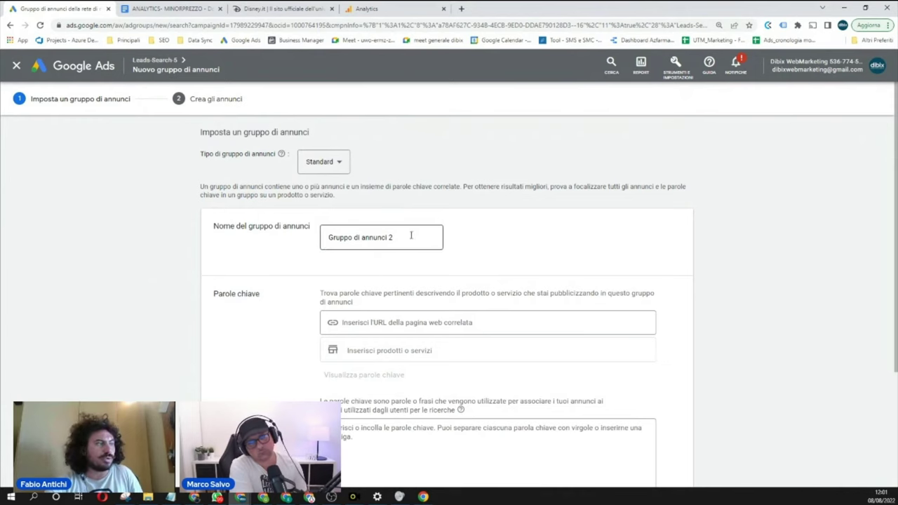
scroll(411, 234, down, 1)
triple_click(393, 186)
text(sta)
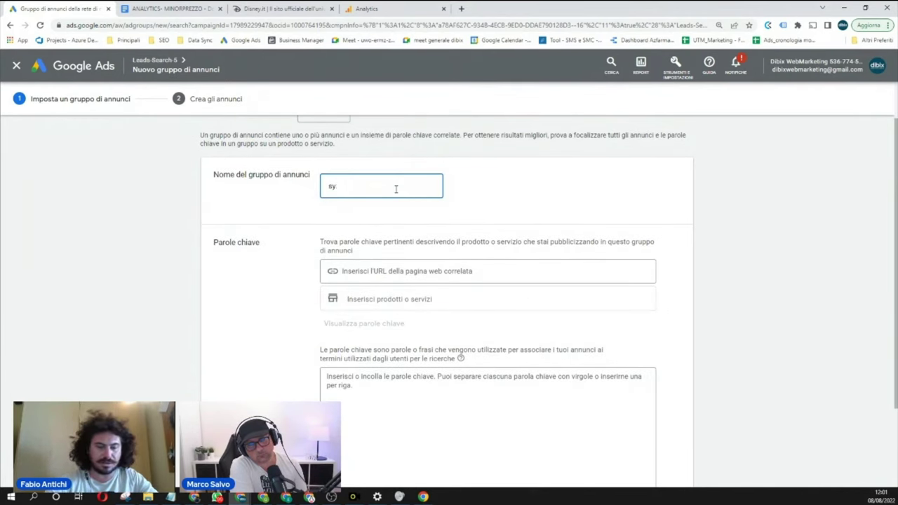
Copy the Disney site's address into the ad group's related web page URL and generate keyword suggestions from it.
click(383, 271)
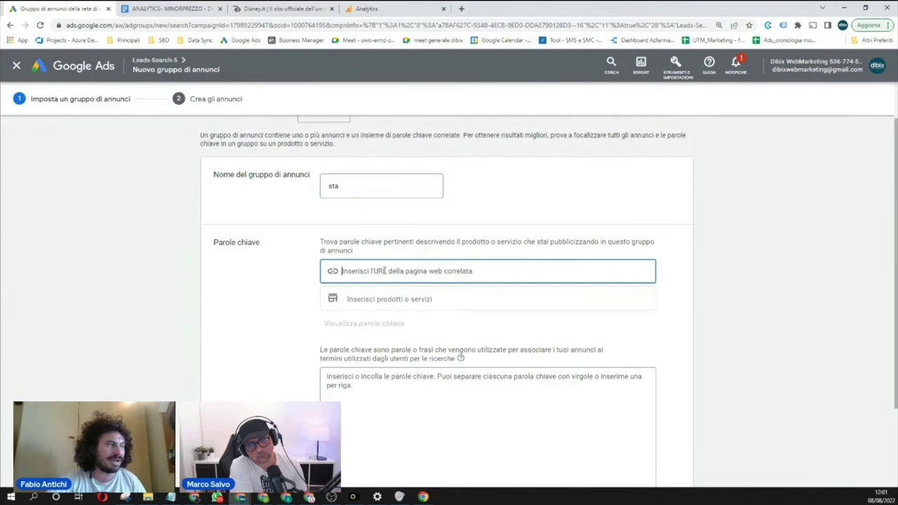
click(312, 8)
click(251, 23)
key(ctrl+c)
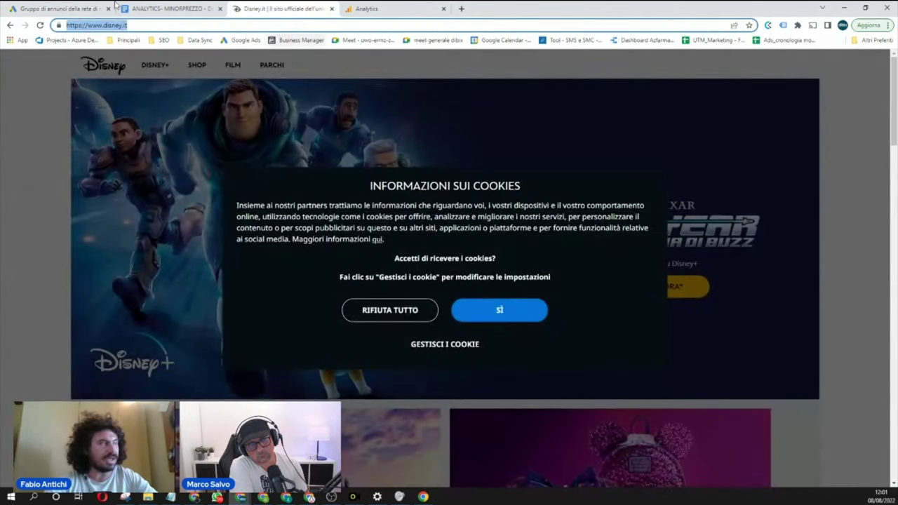
click(78, 8)
key(ctrl+v)
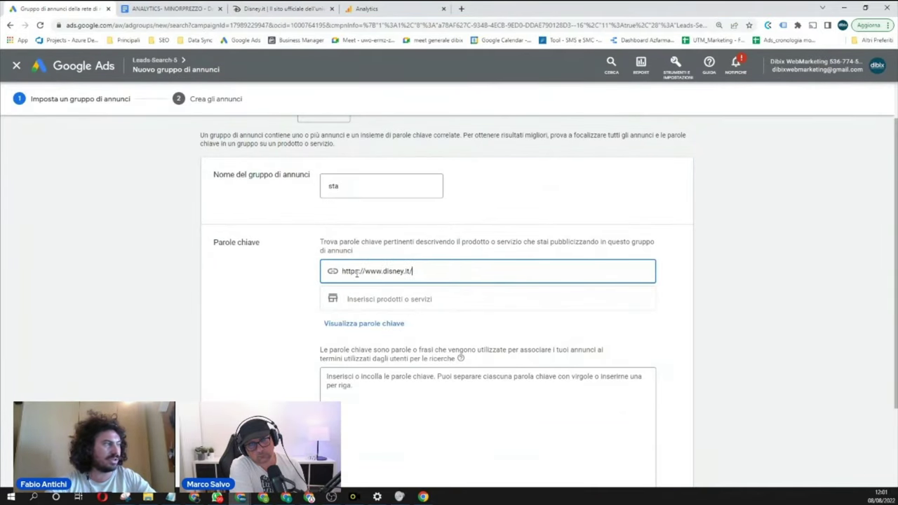
click(388, 327)
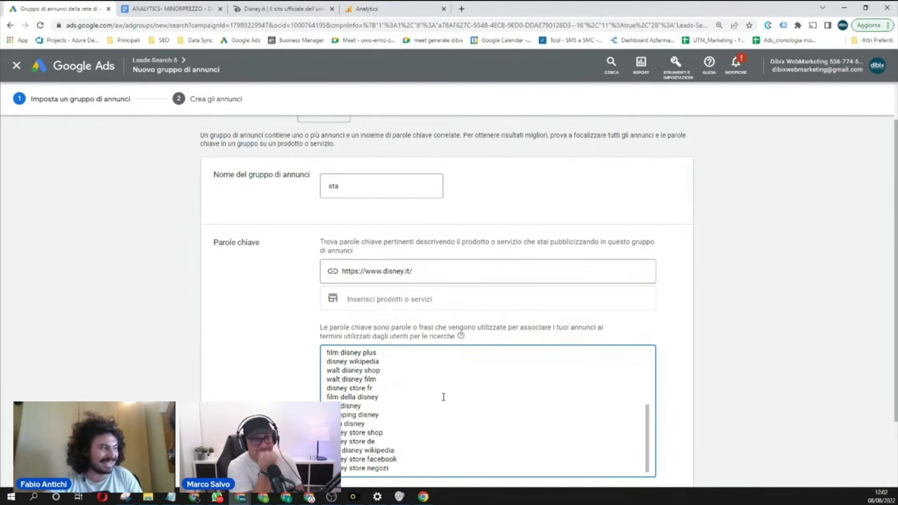
Look through the suggested keywords for the ad group and continue to the ad creation stage.
scroll(364, 372, up, 5)
scroll(364, 372, up, 2)
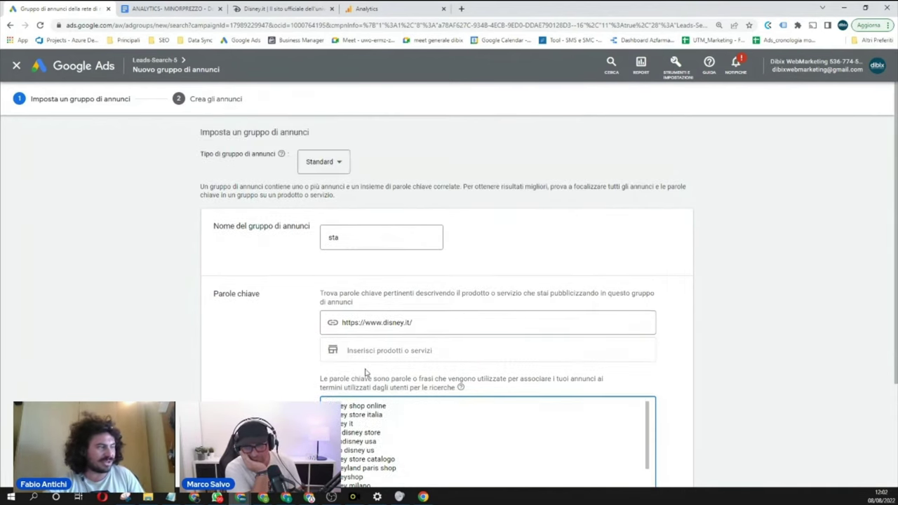
scroll(364, 372, down, 8)
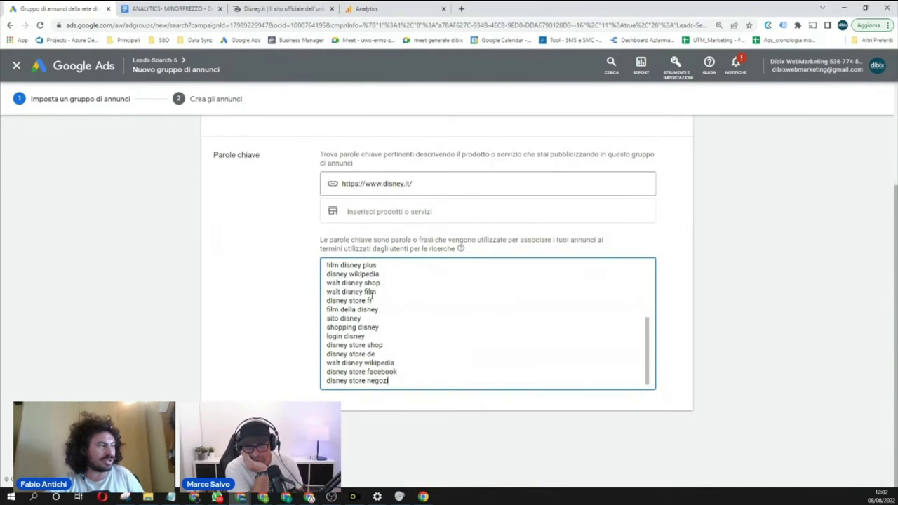
drag(383, 345, 339, 317)
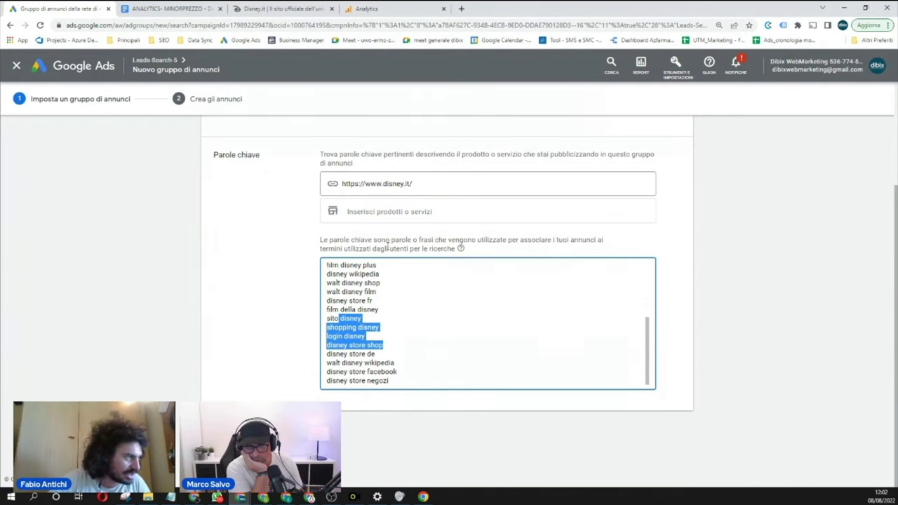
click(372, 311)
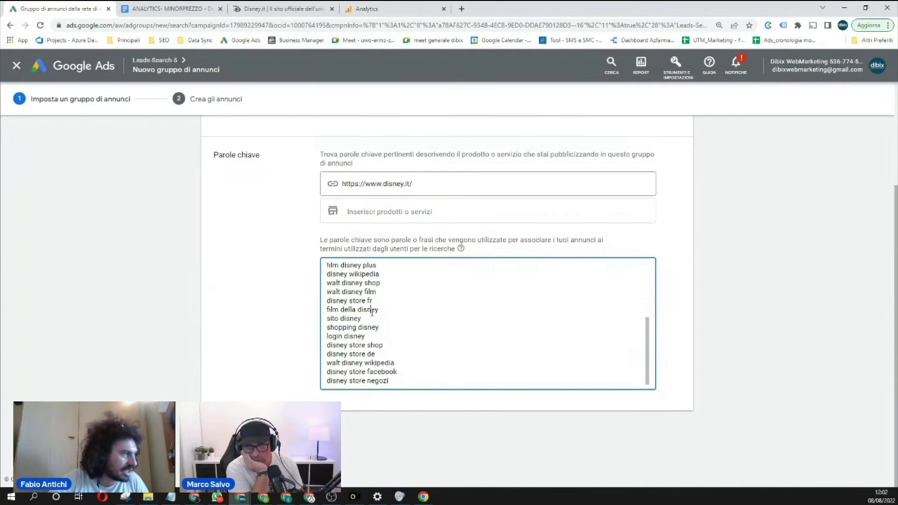
triple_click(357, 329)
drag(429, 356, 317, 316)
key(Tab)
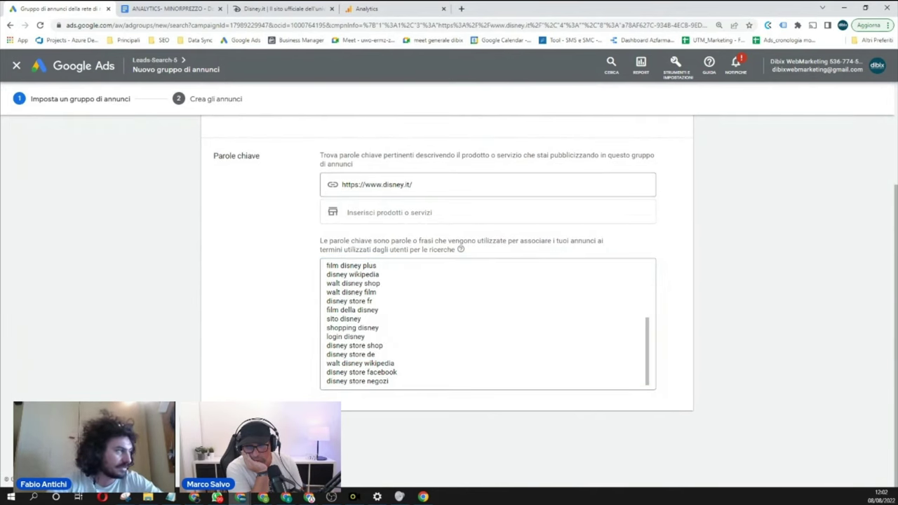
Examine the title suggestions and the title and description fields of the new ad.
scroll(231, 271, down, 3)
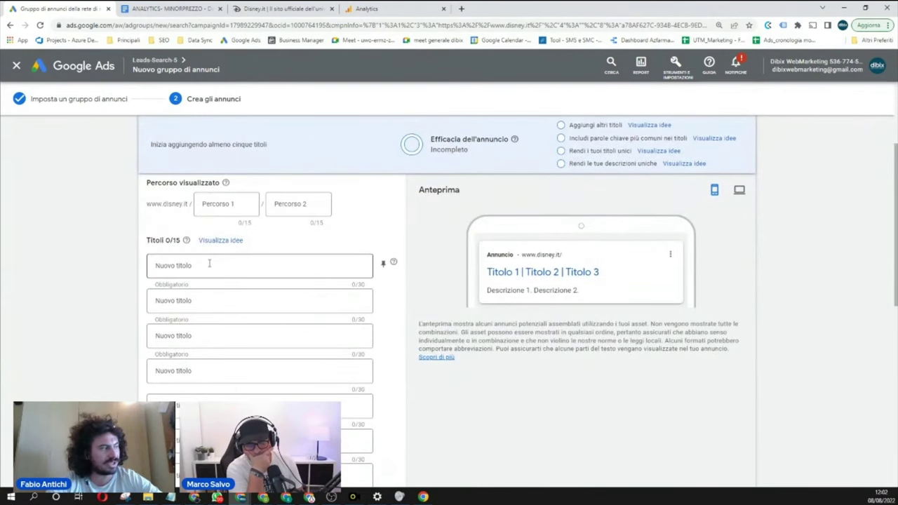
click(209, 263)
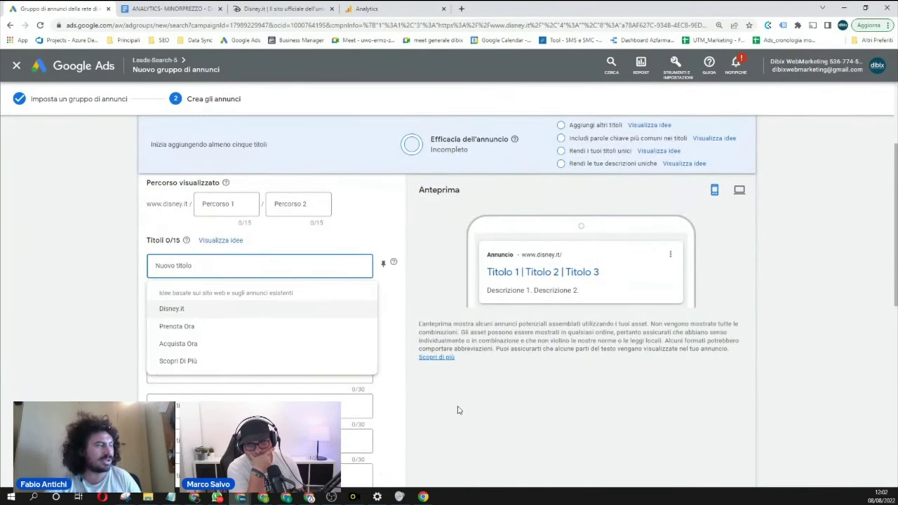
scroll(457, 411, down, 2)
scroll(194, 357, down, 3)
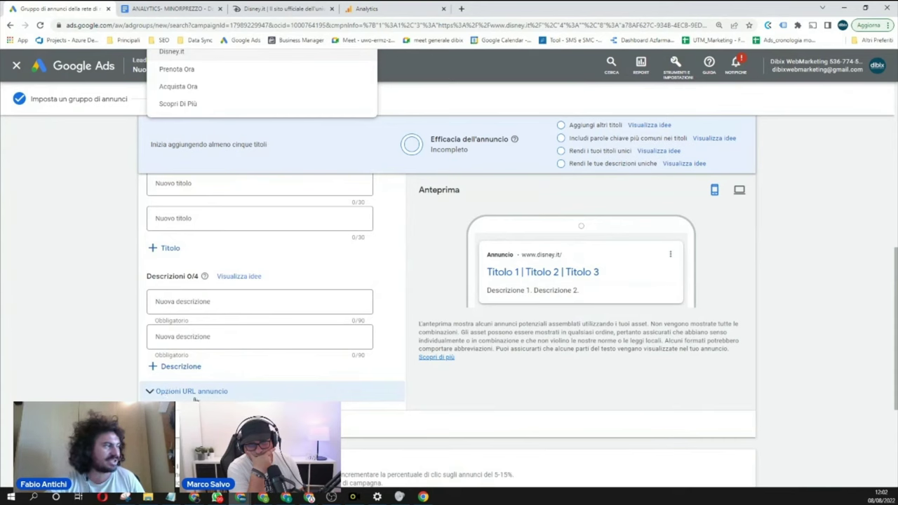
scroll(424, 373, up, 4)
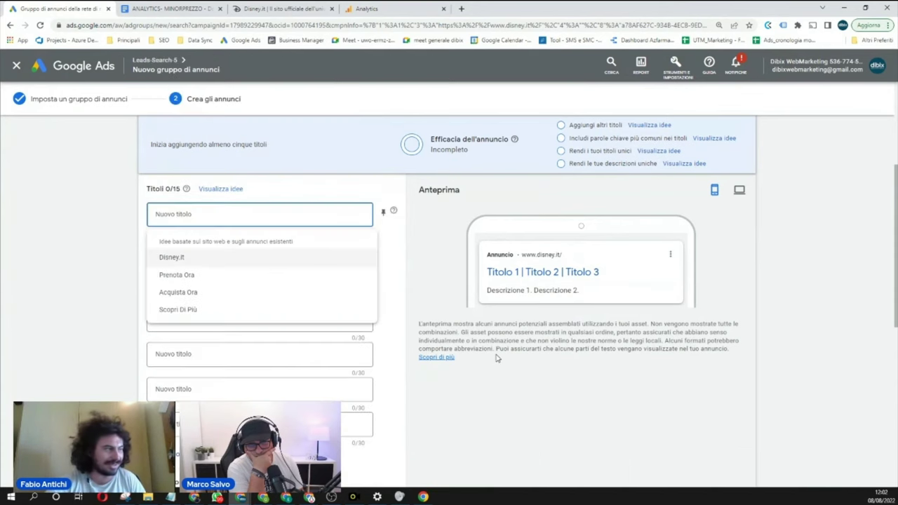
click(97, 296)
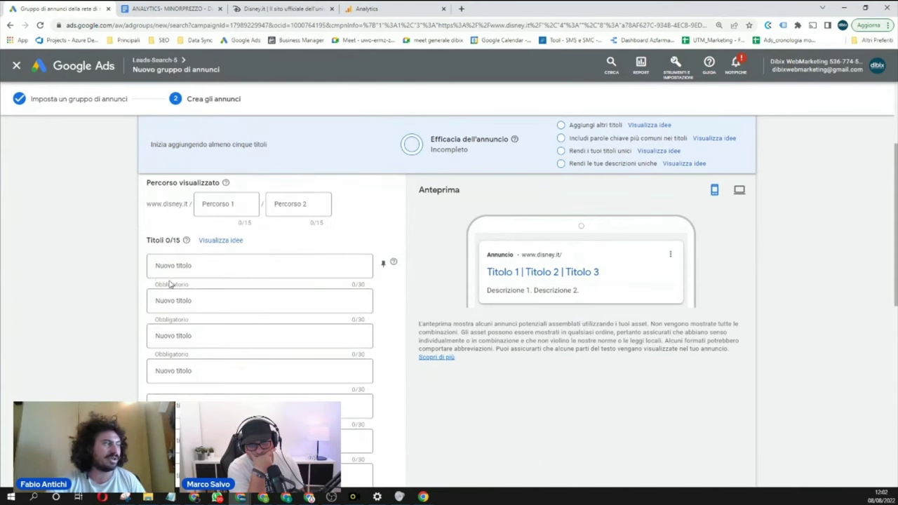
Examine the position pinning options for the first title, the extensions section and the final URL and display path.
click(385, 264)
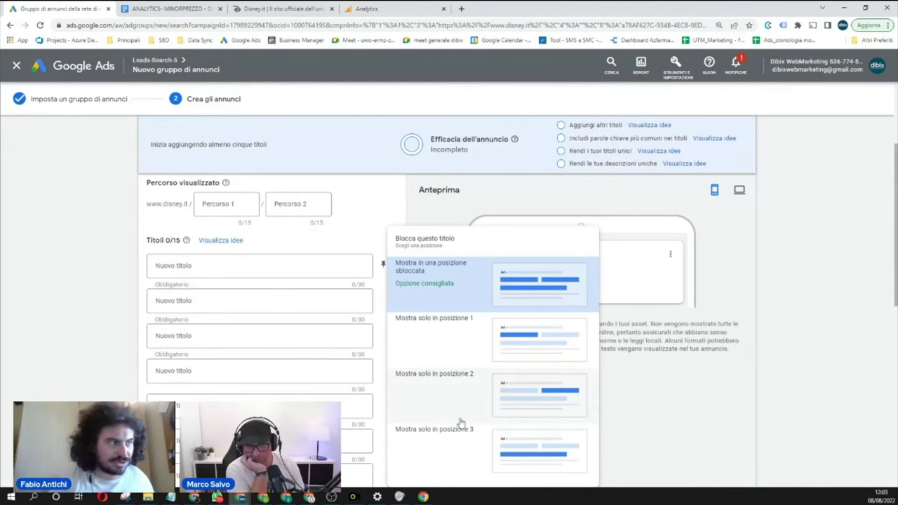
scroll(705, 383, down, 1)
scroll(793, 358, down, 8)
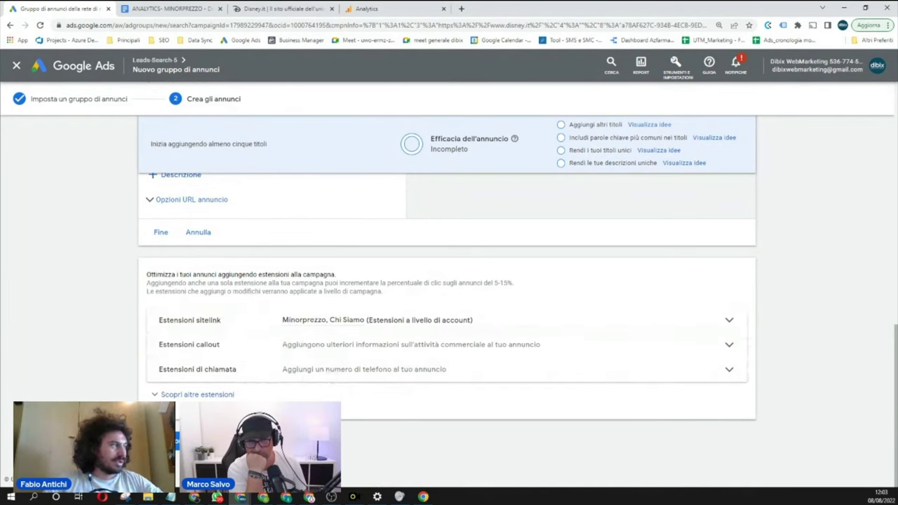
scroll(276, 395, up, 5)
scroll(275, 395, up, 4)
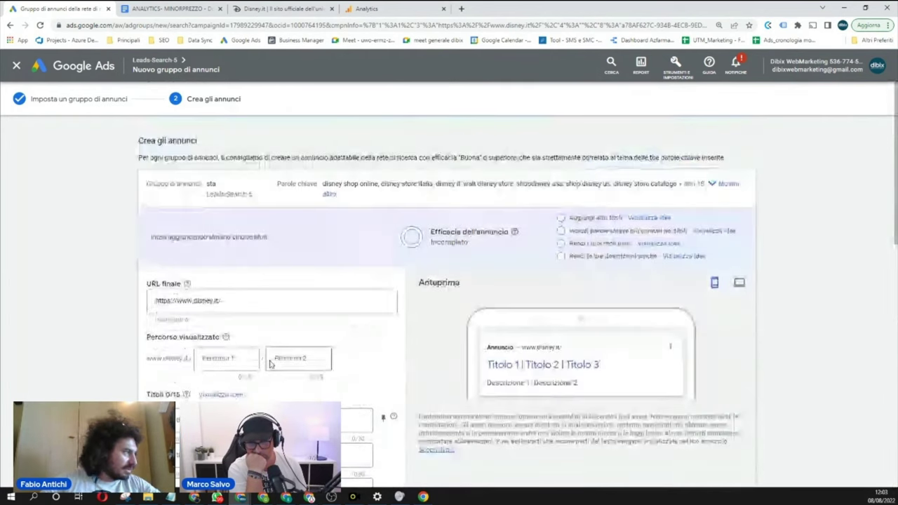
scroll(261, 233, down, 5)
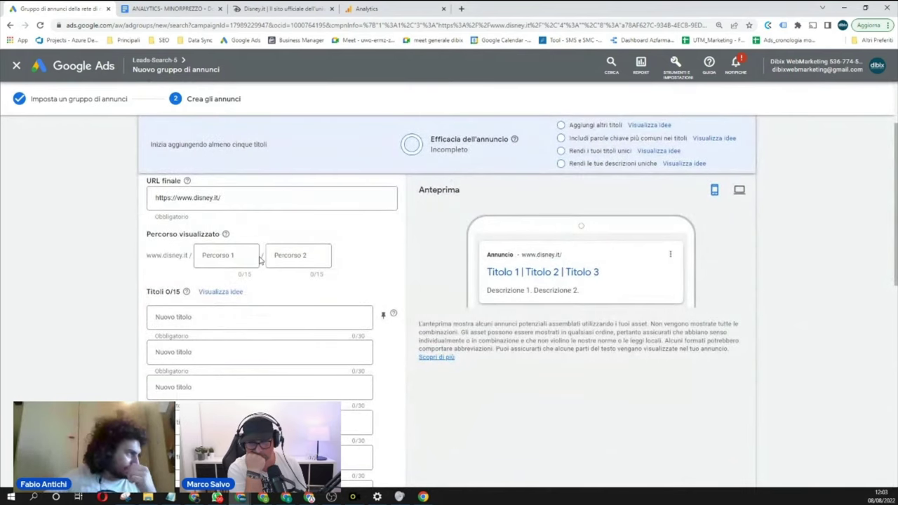
Exit the ad creation for the new ad group without saving the ad.
scroll(262, 377, down, 5)
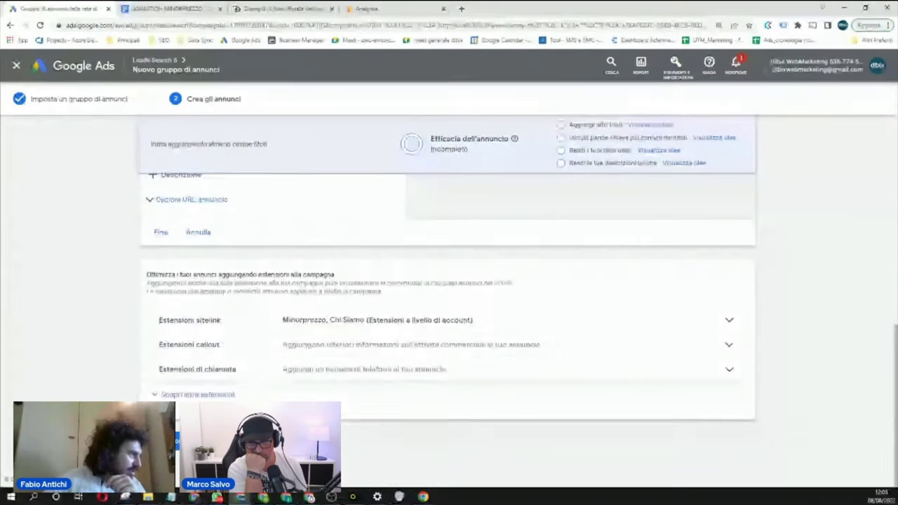
scroll(230, 395, up, 6)
scroll(232, 346, up, 5)
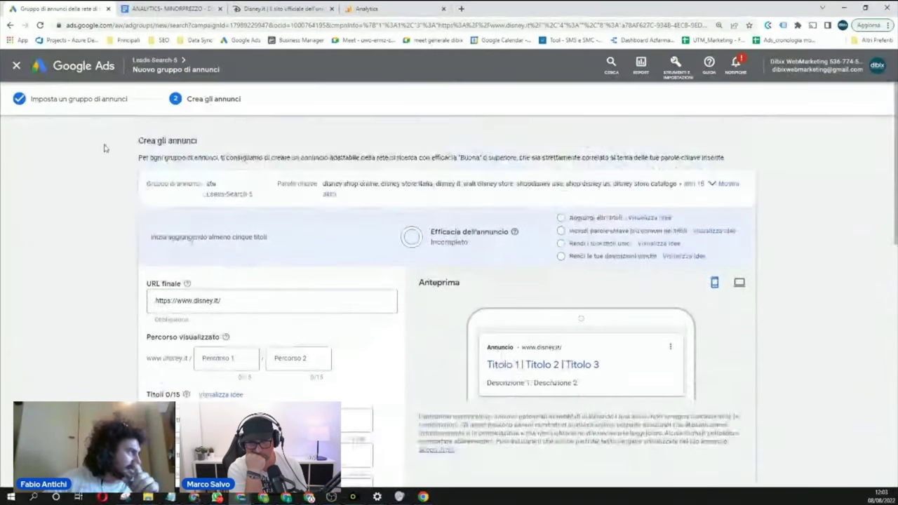
click(16, 65)
click(631, 289)
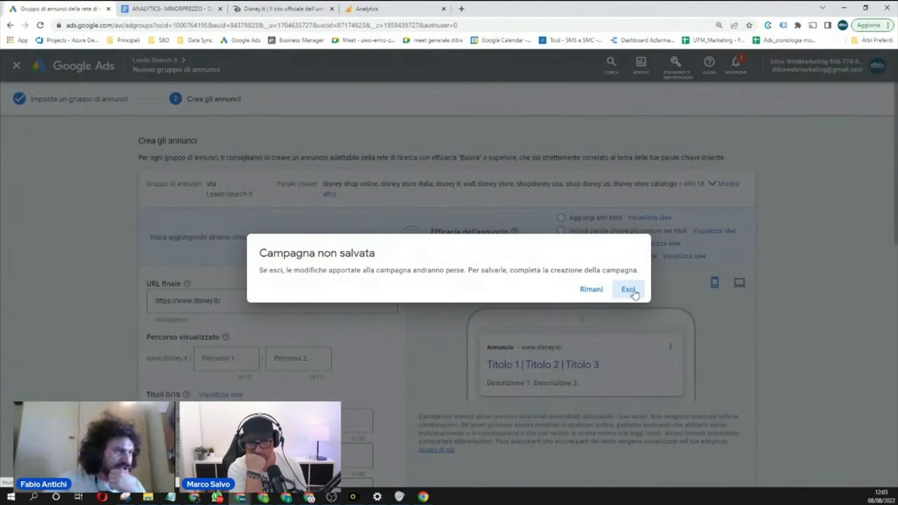
click(624, 290)
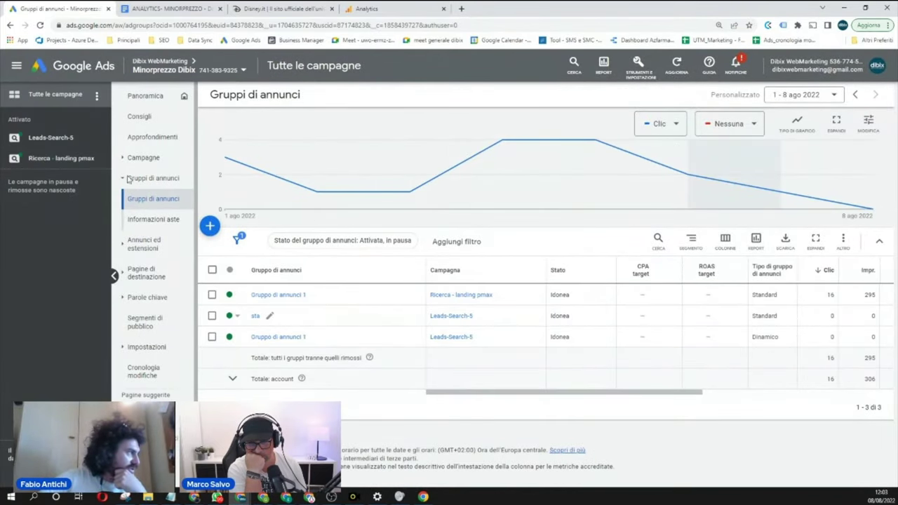
Pause the Leads-Search-5 campaign from the list of all campaigns.
click(66, 140)
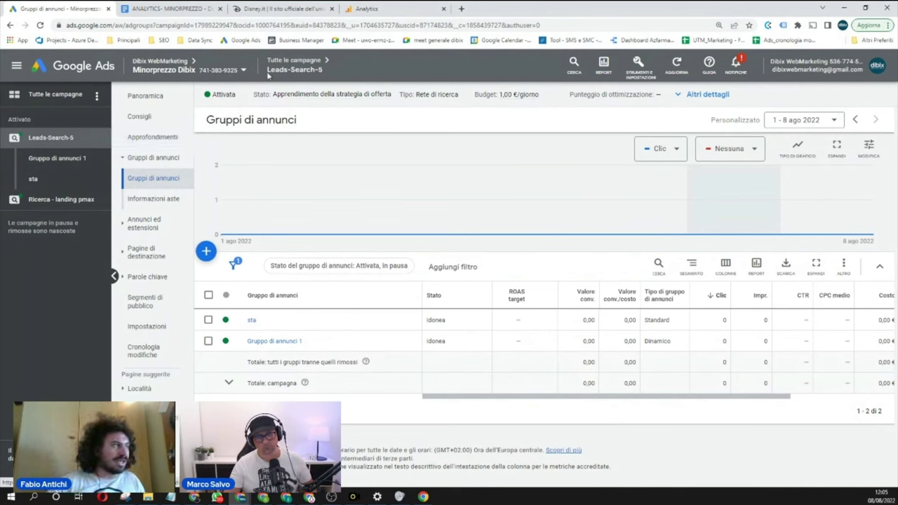
click(292, 61)
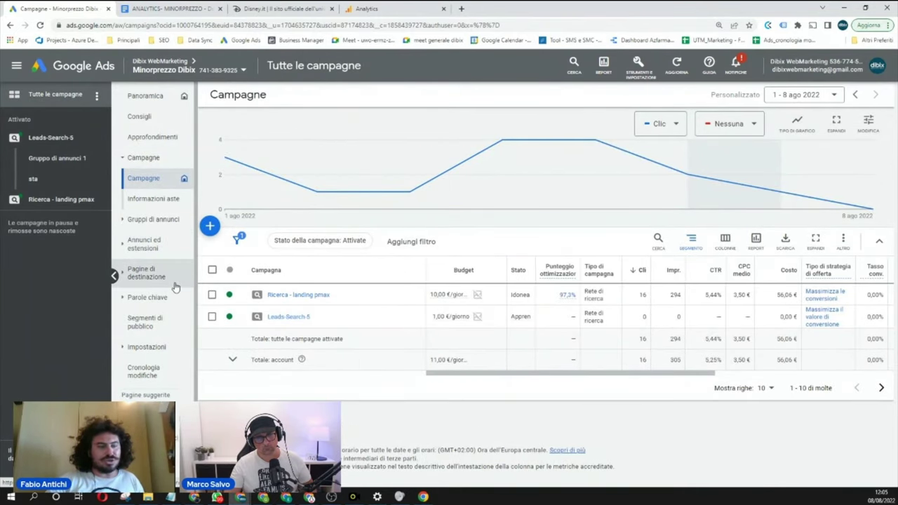
click(239, 298)
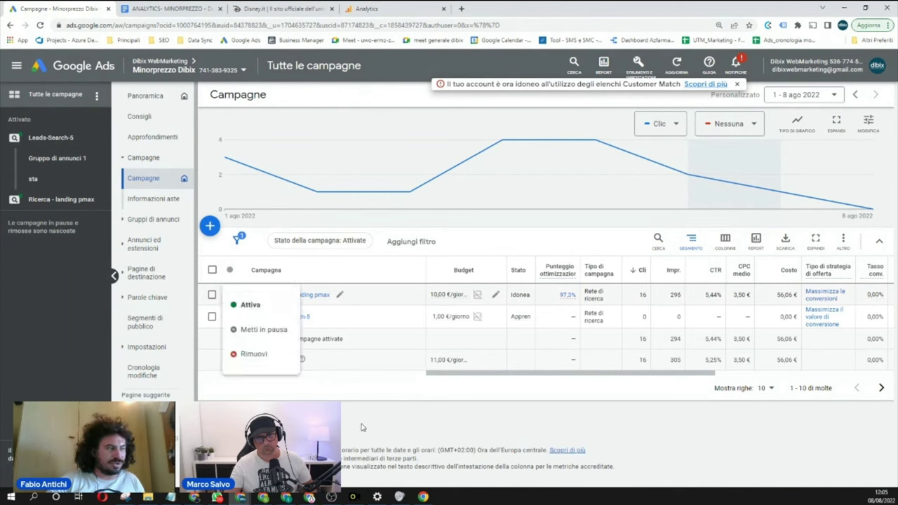
click(266, 343)
click(236, 317)
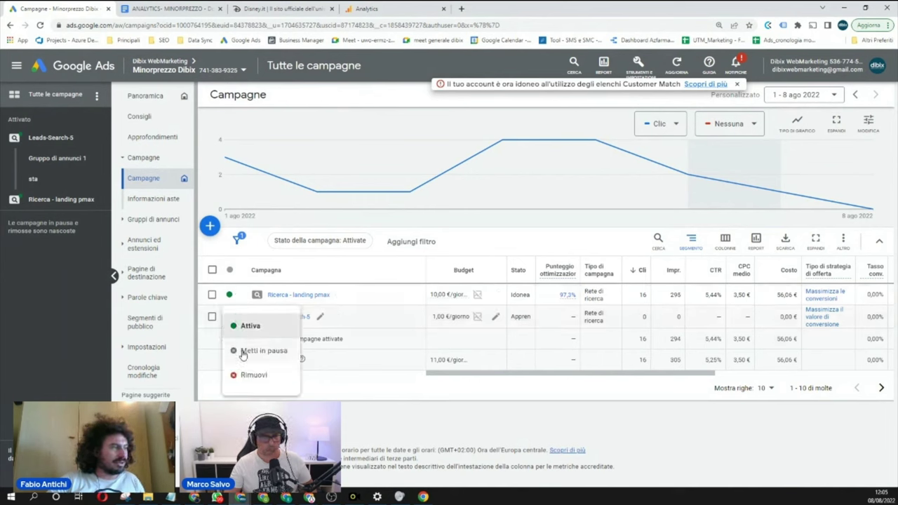
click(243, 351)
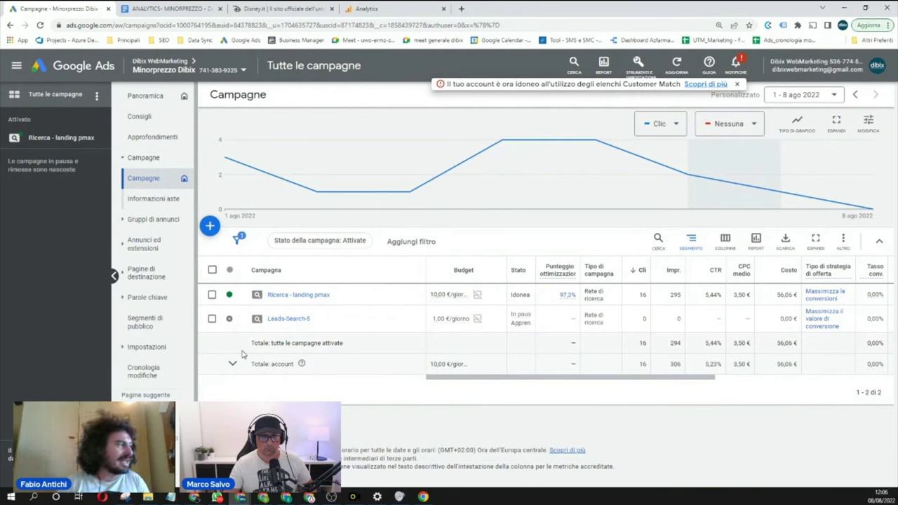
Open the search terms report under the keywords of all campaigns.
click(149, 297)
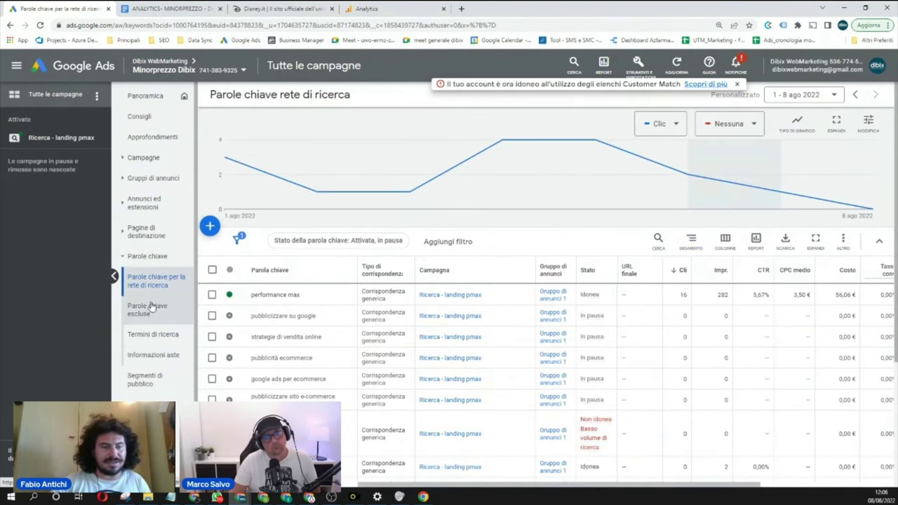
click(159, 338)
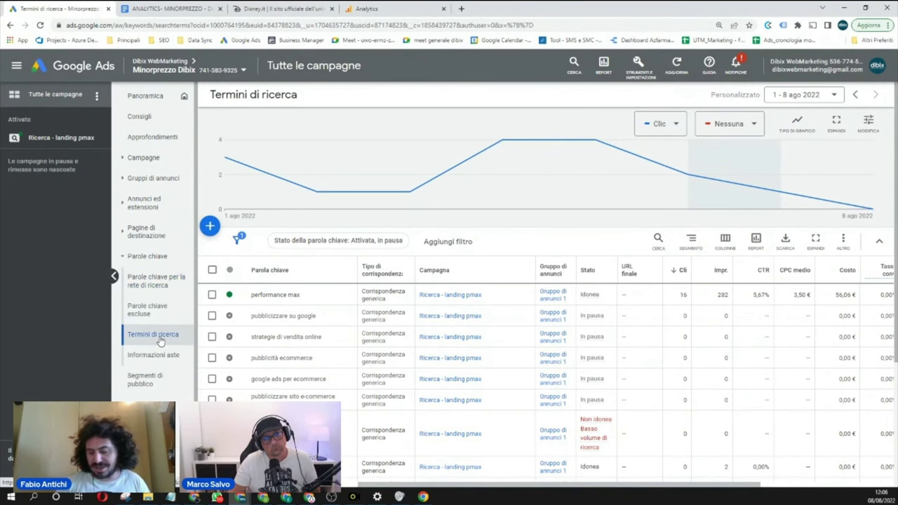